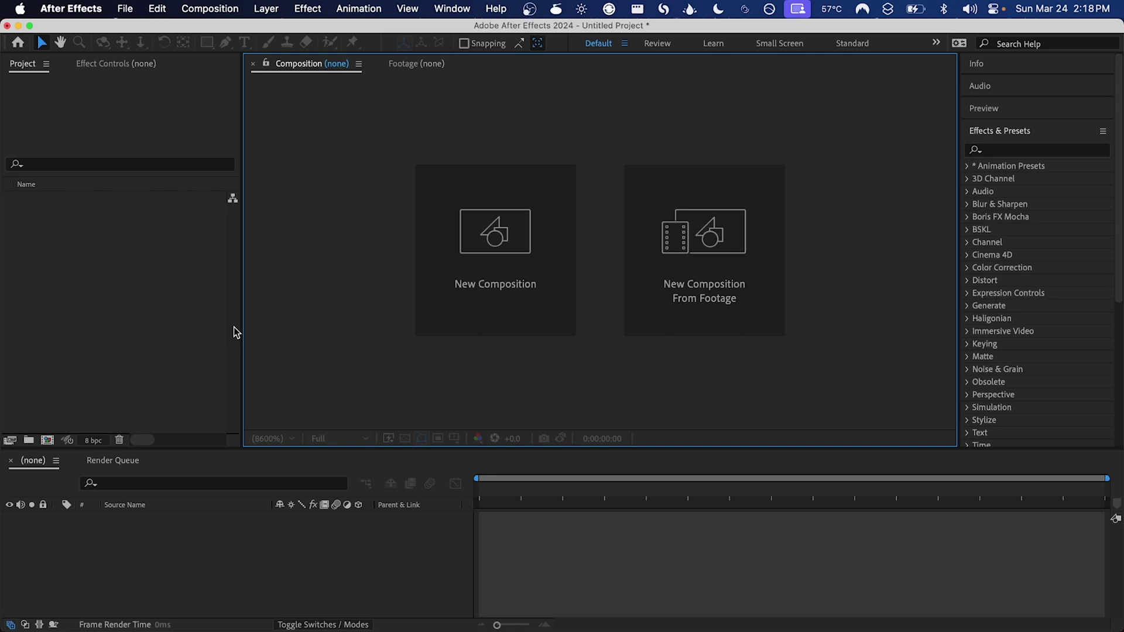
# Create Comp 1 with a black solid running memleak, and set the memleak Size to 240
pyautogui.click(162, 344)
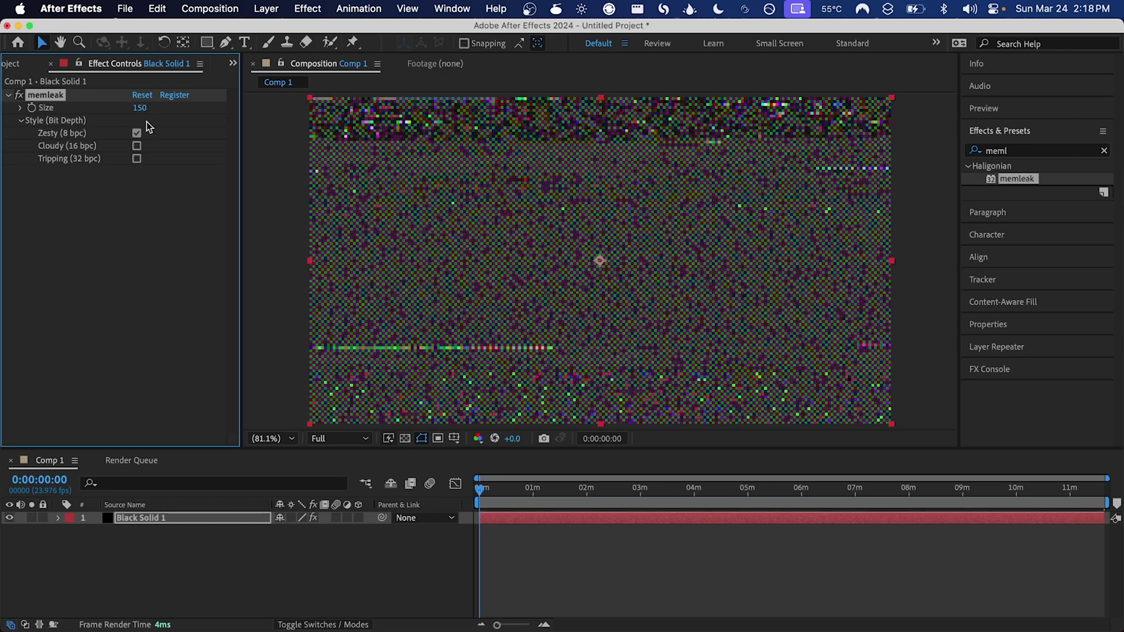
pyautogui.moveTo(138, 111); pyautogui.dragTo(219, 119)
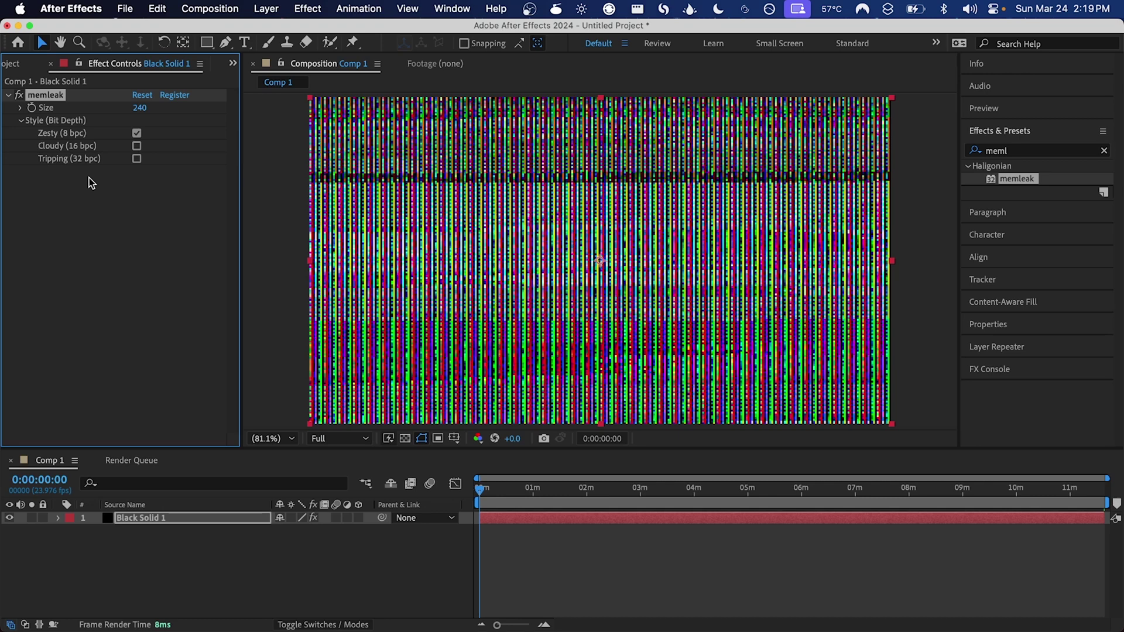
pyautogui.click(137, 146)
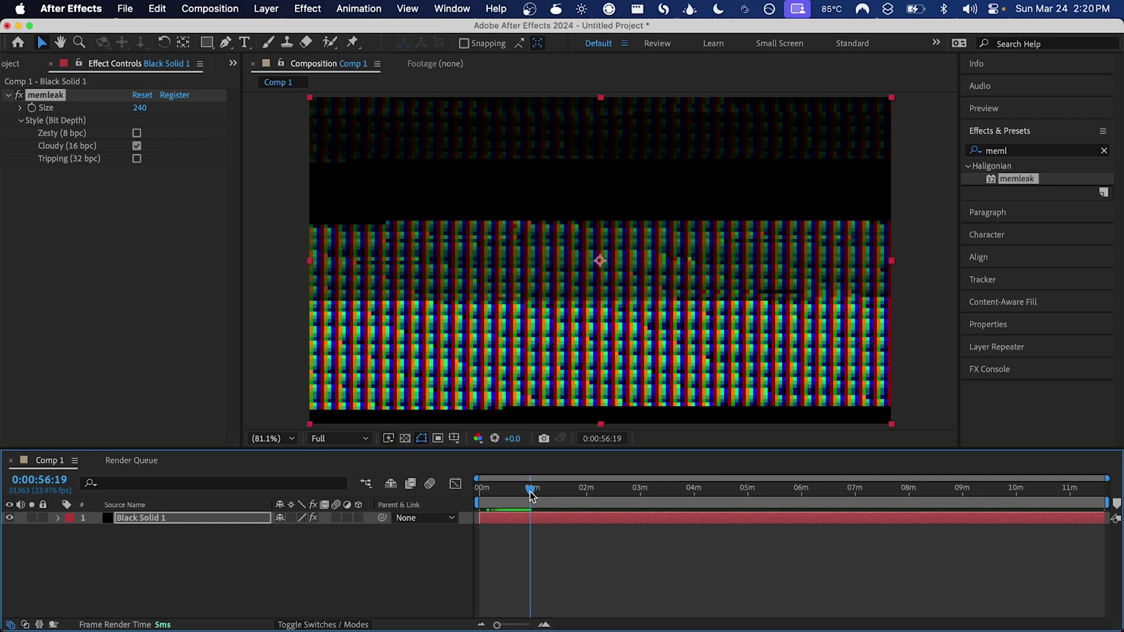
pyautogui.moveTo(532, 495); pyautogui.dragTo(479, 499)
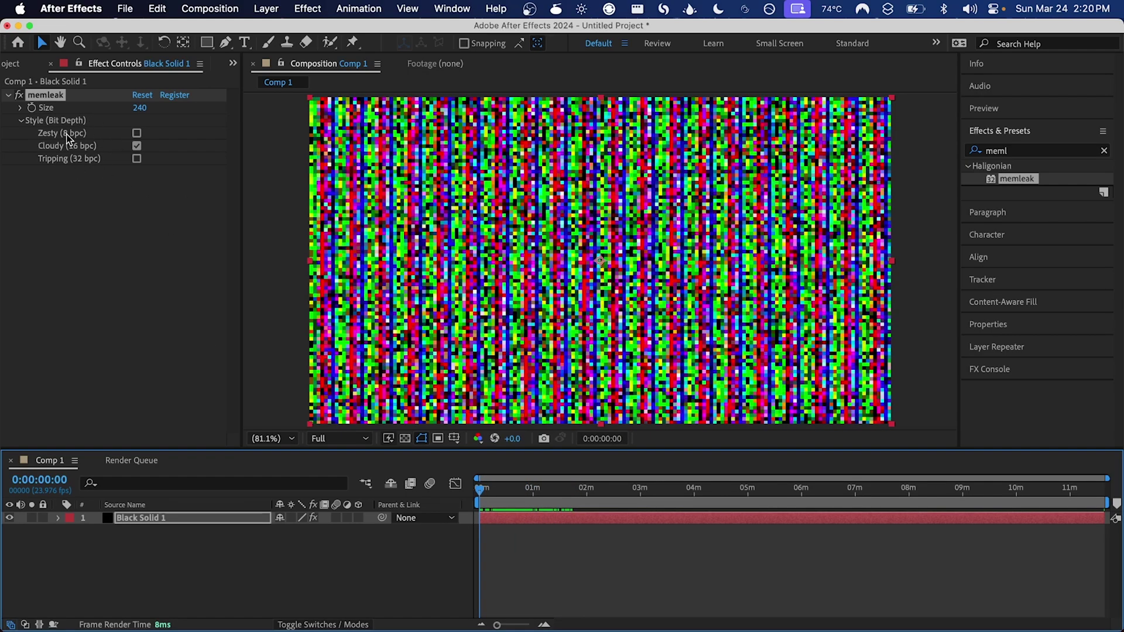
pyautogui.click(138, 134)
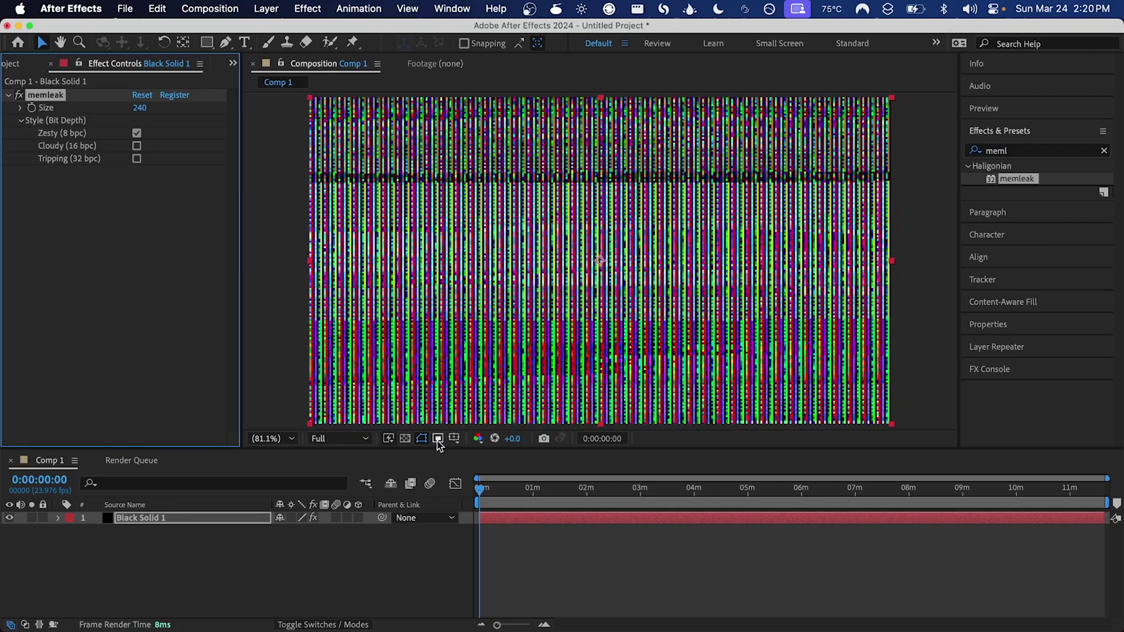
pyautogui.moveTo(479, 489); pyautogui.dragTo(604, 494)
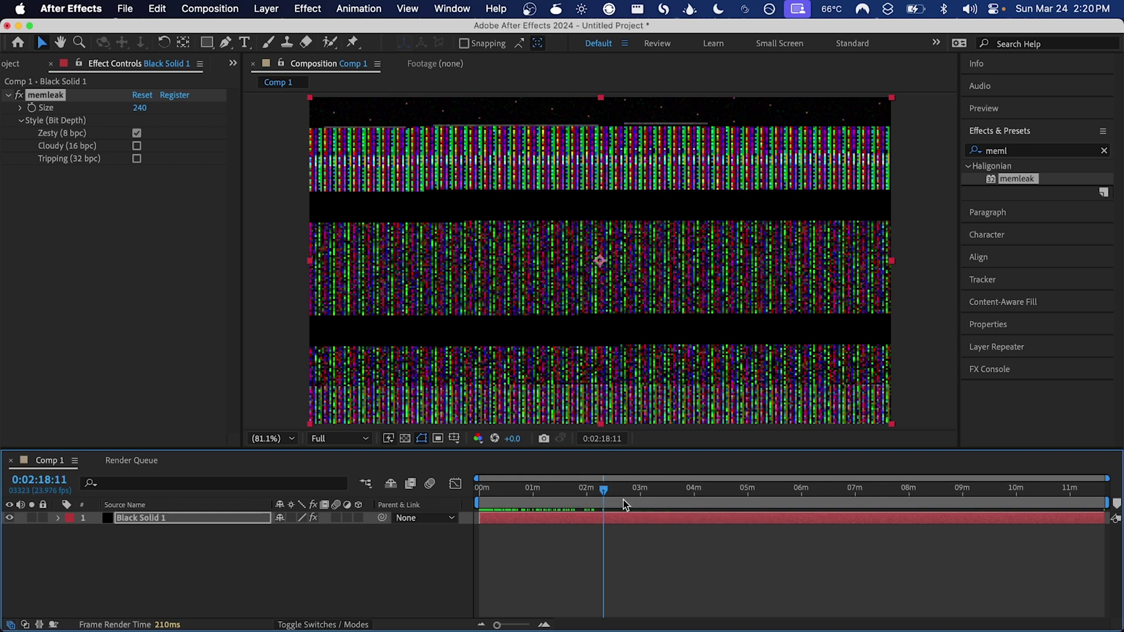
pyautogui.press('space')
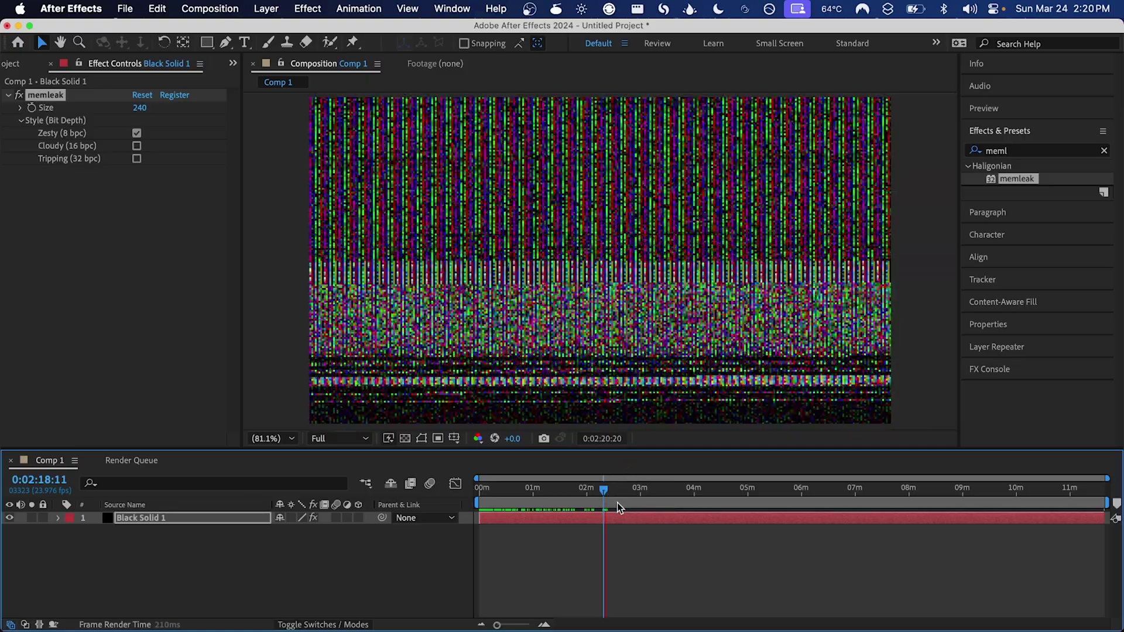
pyautogui.press('space')
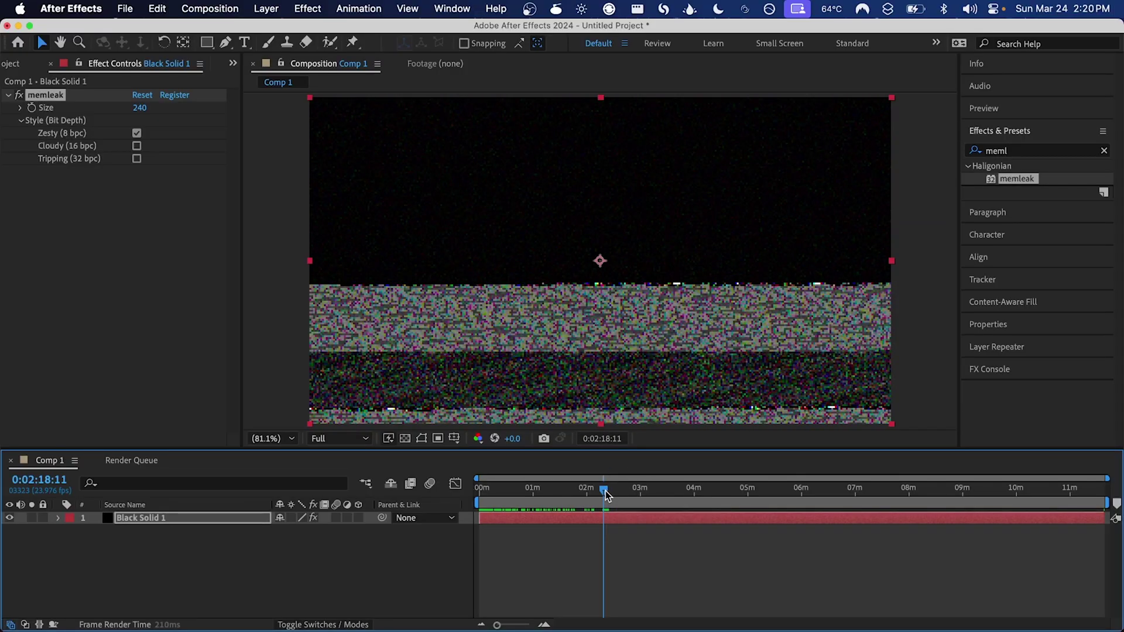
pyautogui.moveTo(606, 490)
pyautogui.mouseDown()
pyautogui.moveTo(585, 495)
pyautogui.moveTo(602, 496)
pyautogui.mouseUp()
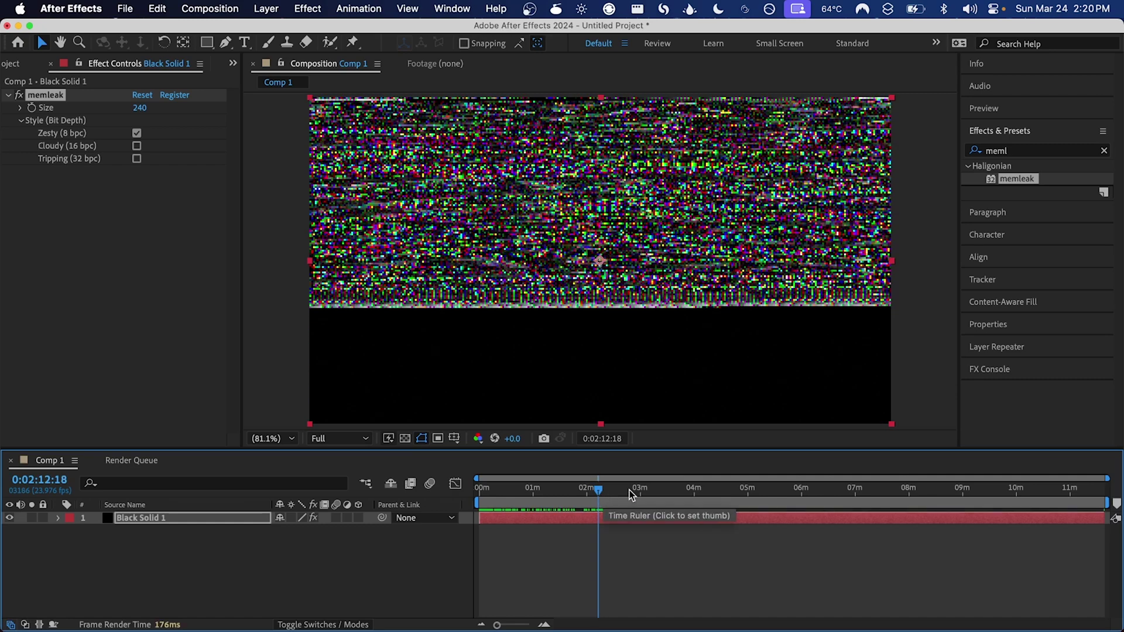
pyautogui.click(610, 489)
pyautogui.moveTo(611, 493); pyautogui.dragTo(613, 488)
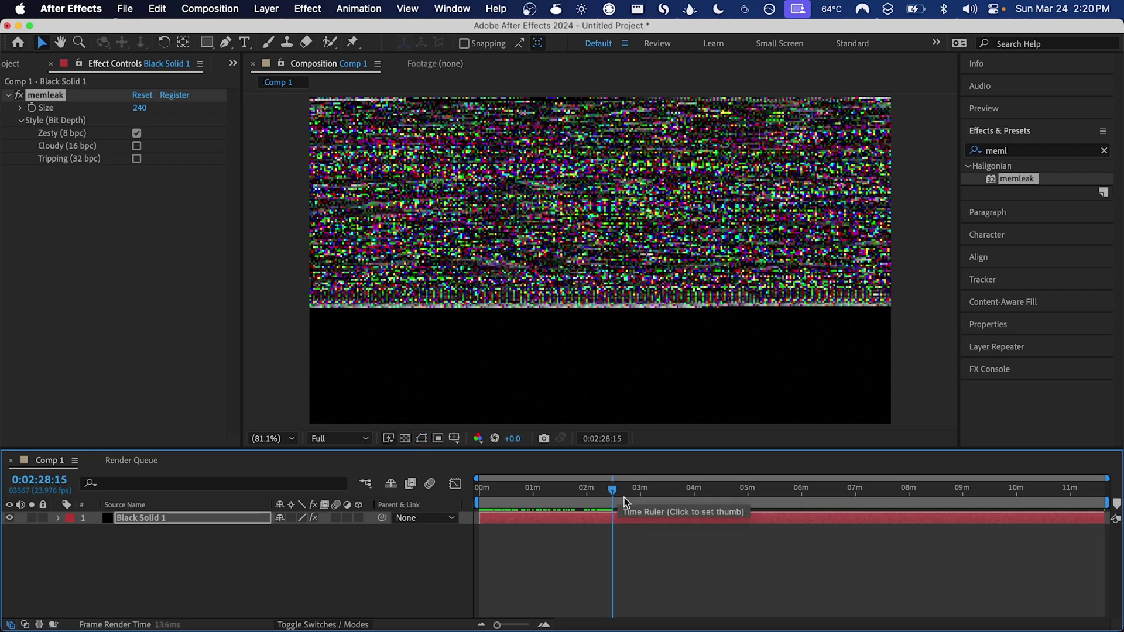
pyautogui.click(598, 507)
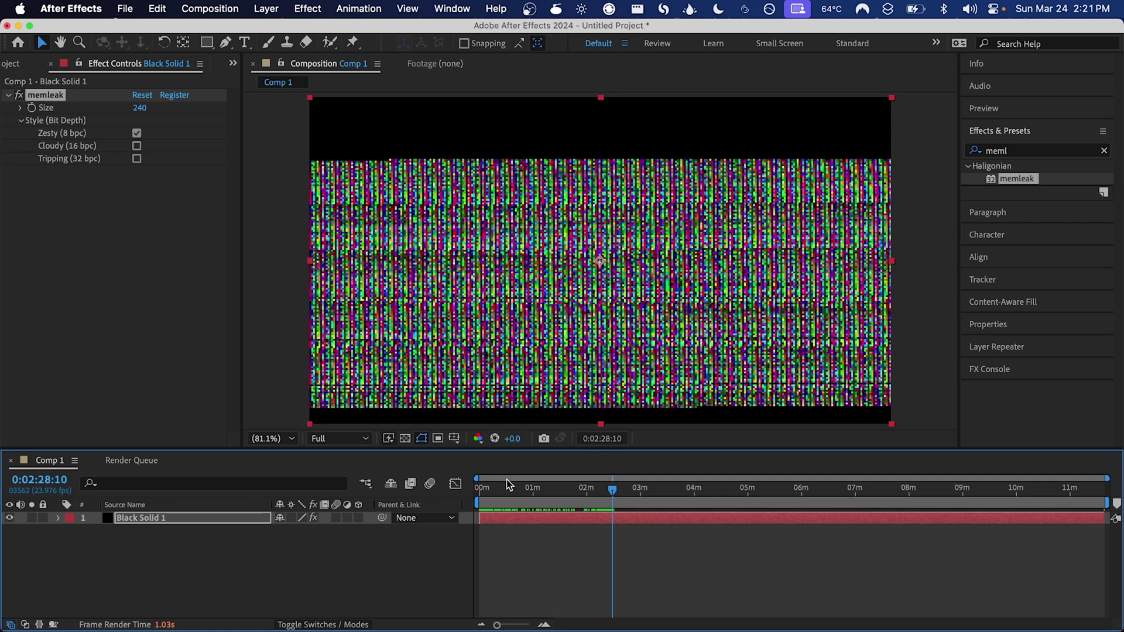
# Purge all memory and disk cache via Edit > Purge and confirm
pyautogui.click(486, 487)
pyautogui.click(156, 8)
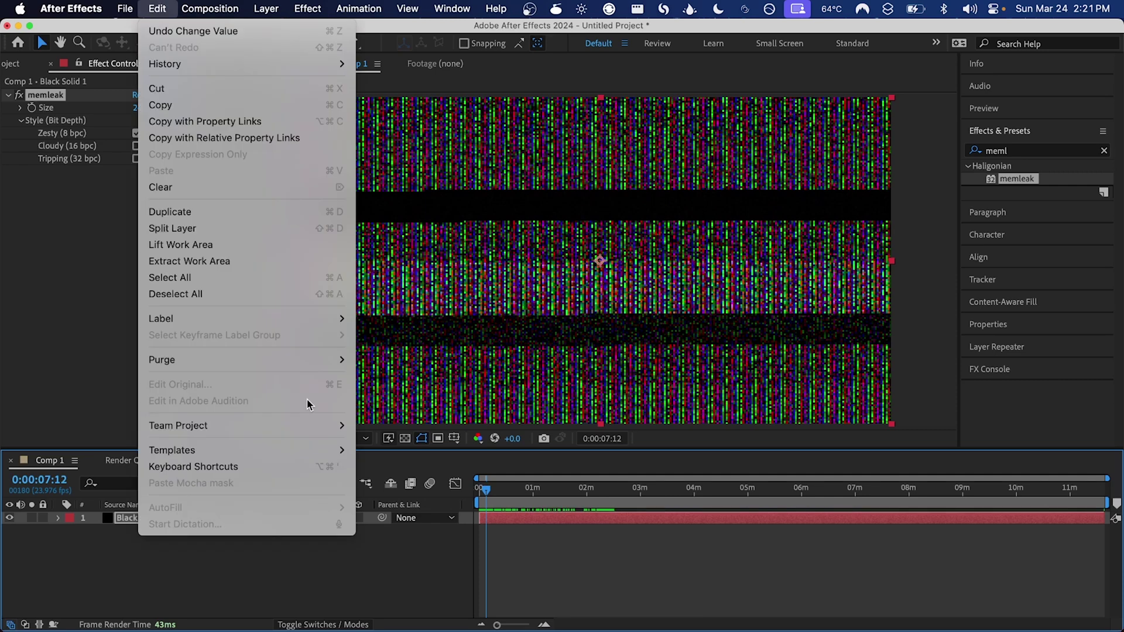
pyautogui.click(410, 360)
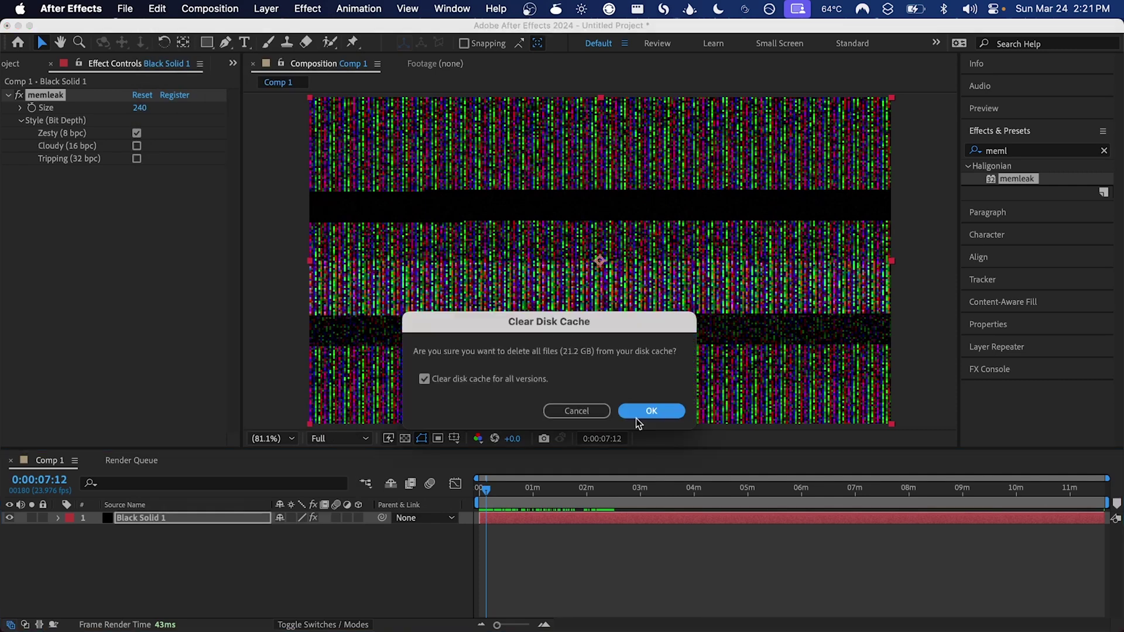
pyautogui.click(636, 412)
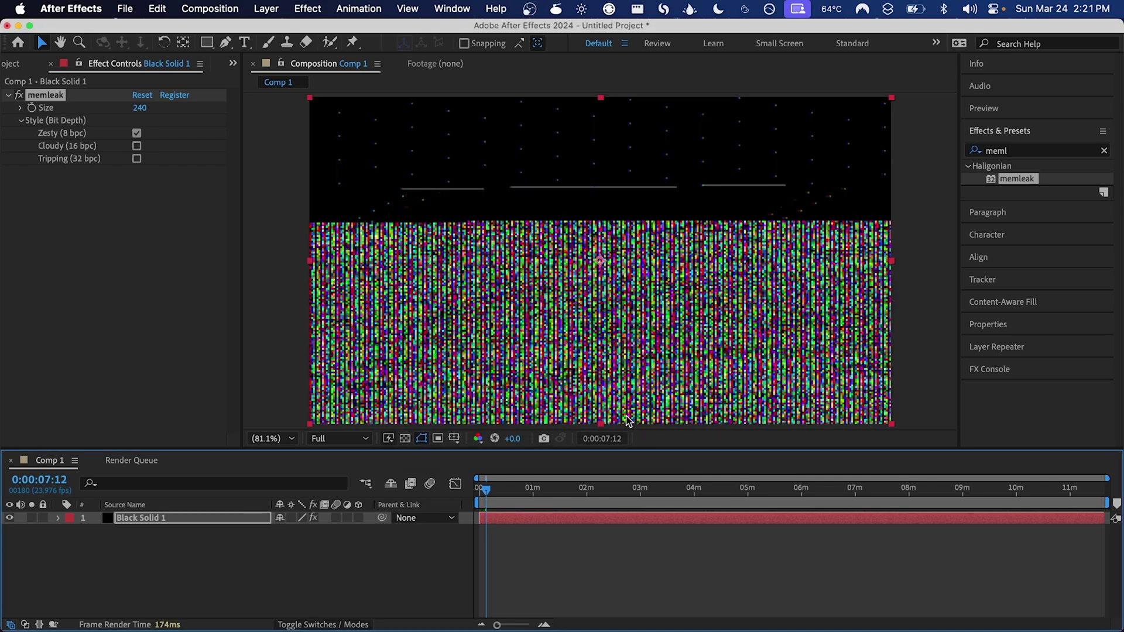
# Scrub the timeline and play a preview of the memleak noise from the start, stopping near one second
pyautogui.moveTo(492, 488)
pyautogui.mouseDown()
pyautogui.moveTo(509, 491)
pyautogui.moveTo(498, 491)
pyautogui.mouseUp()
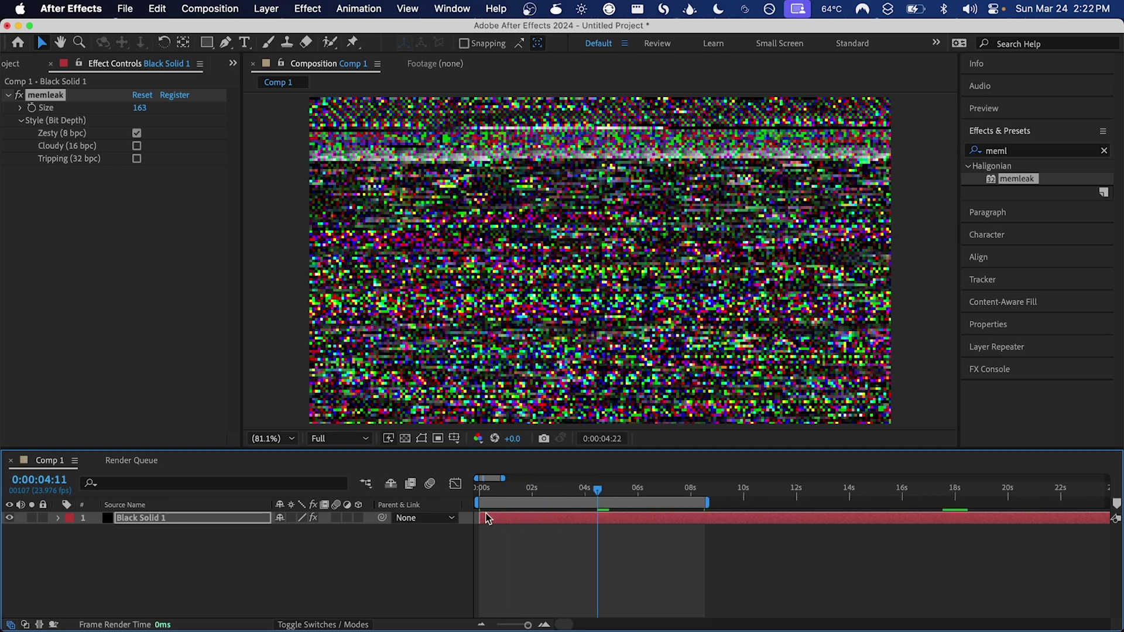
pyautogui.click(483, 492)
pyautogui.press('space')
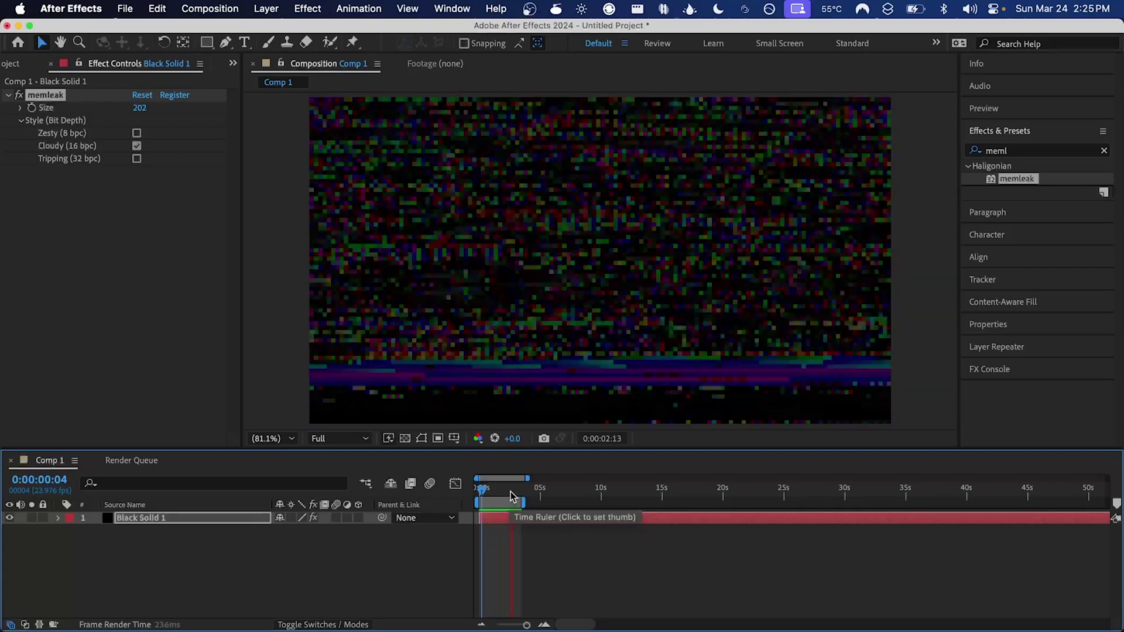
pyautogui.press('space')
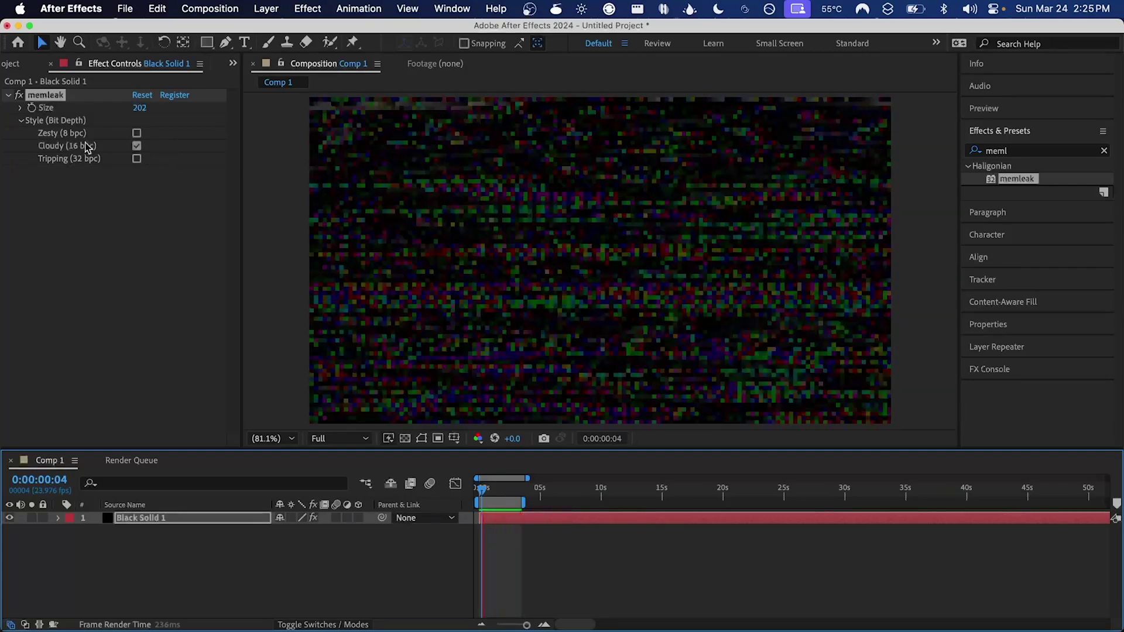
pyautogui.press('space')
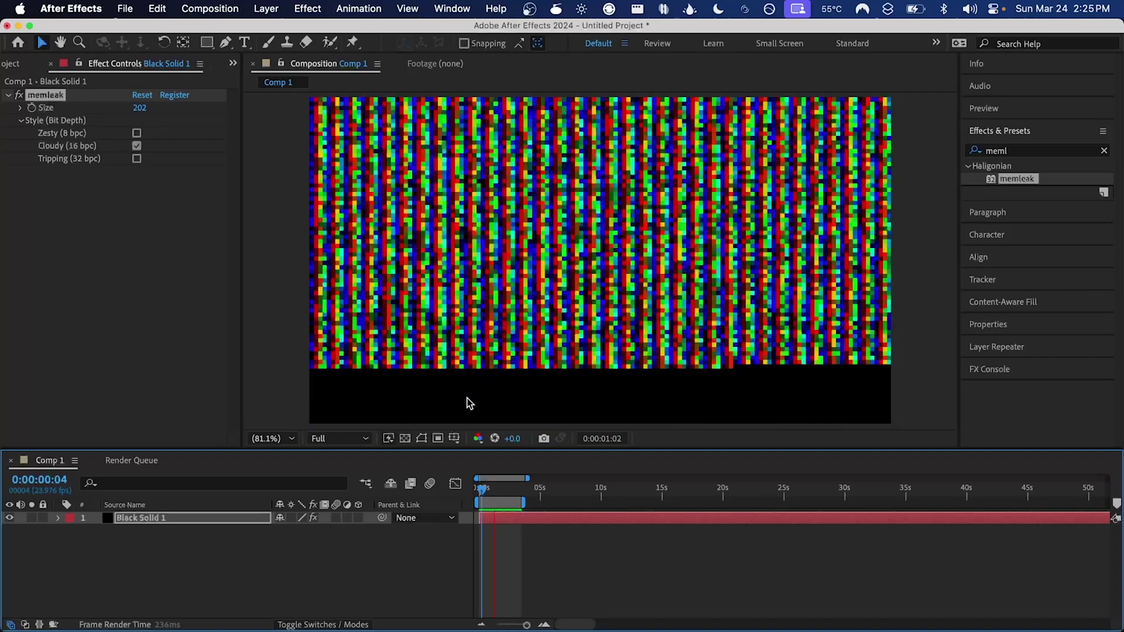
pyautogui.moveTo(492, 488); pyautogui.dragTo(499, 494)
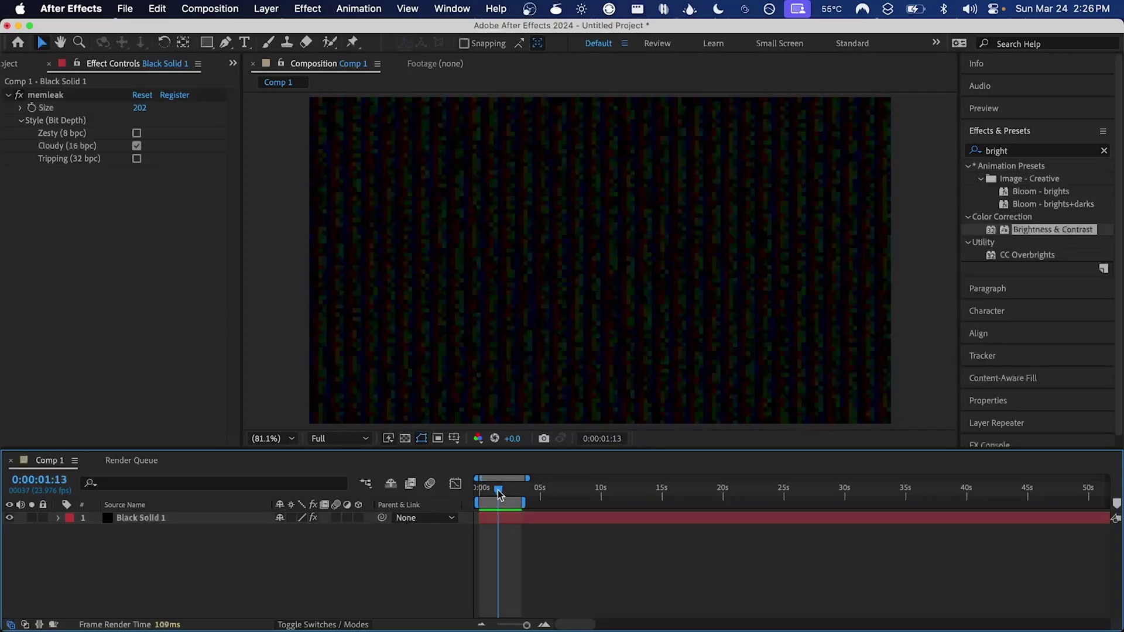
# Add an adjustment layer with Brightness & Contrast and raise Brightness to 45
pyautogui.moveTo(494, 494); pyautogui.dragTo(496, 494)
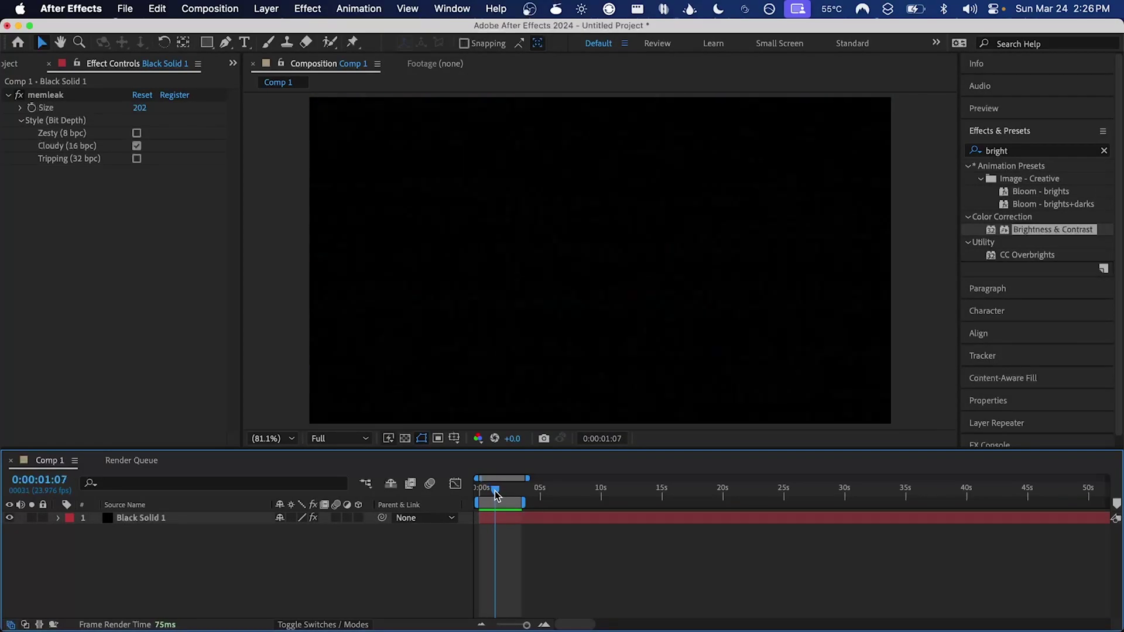
pyautogui.press('super+alt+y')
pyautogui.doubleClick(1018, 229)
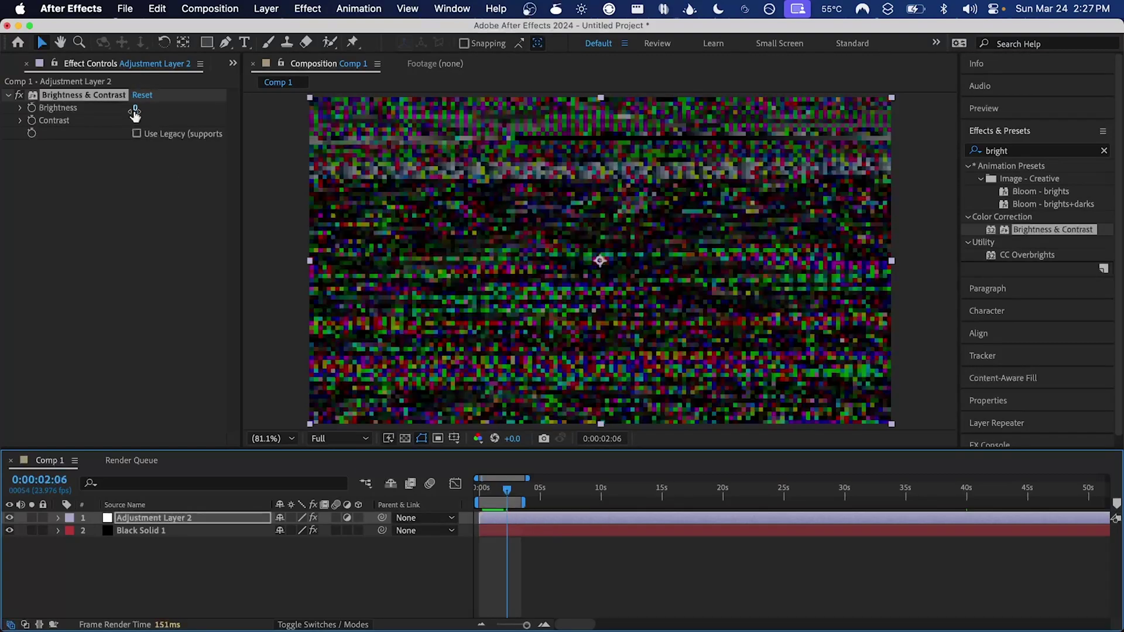
pyautogui.moveTo(134, 111); pyautogui.dragTo(234, 111)
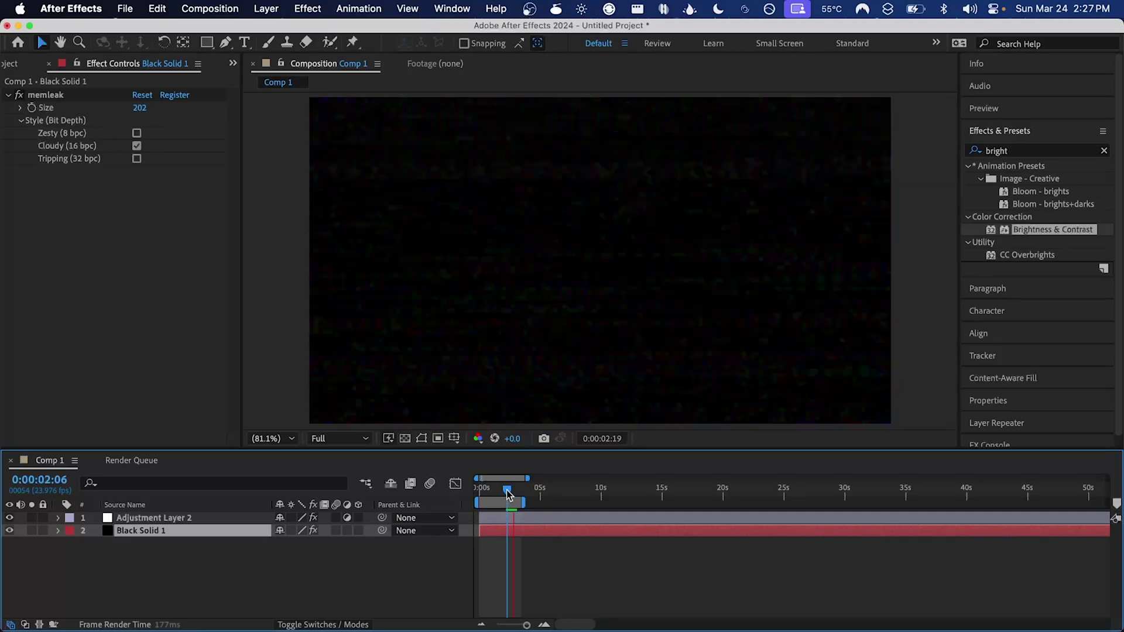
# Play a preview of the brightened memleak noise
pyautogui.press('space')
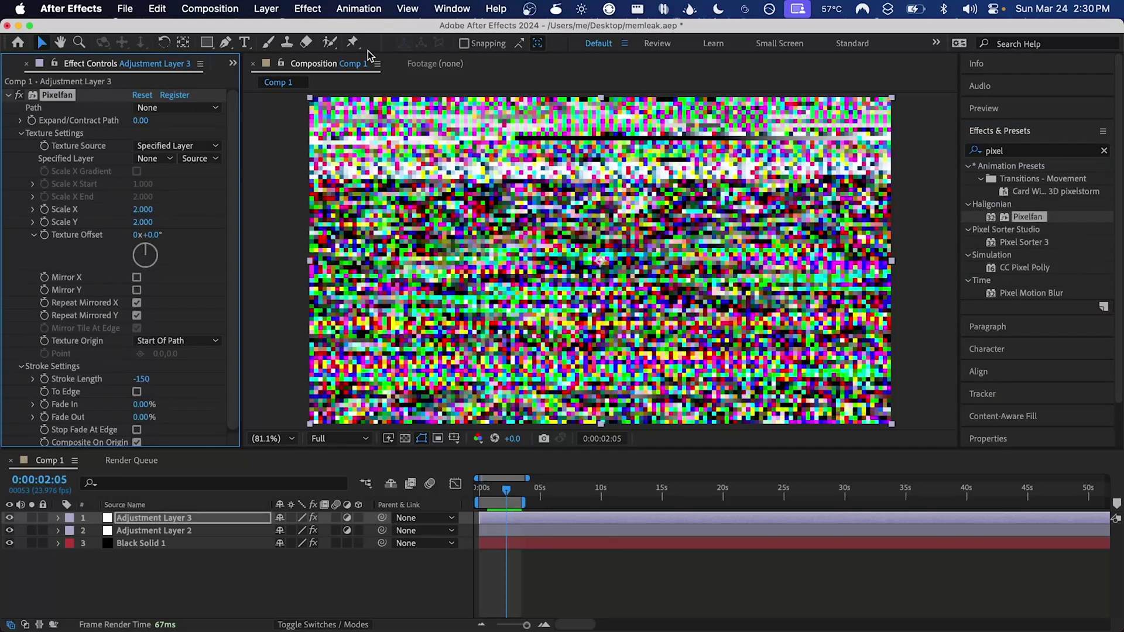
# Draw a rectangular mask on Adjustment Layer 3 and set its mode to None
pyautogui.click(206, 42)
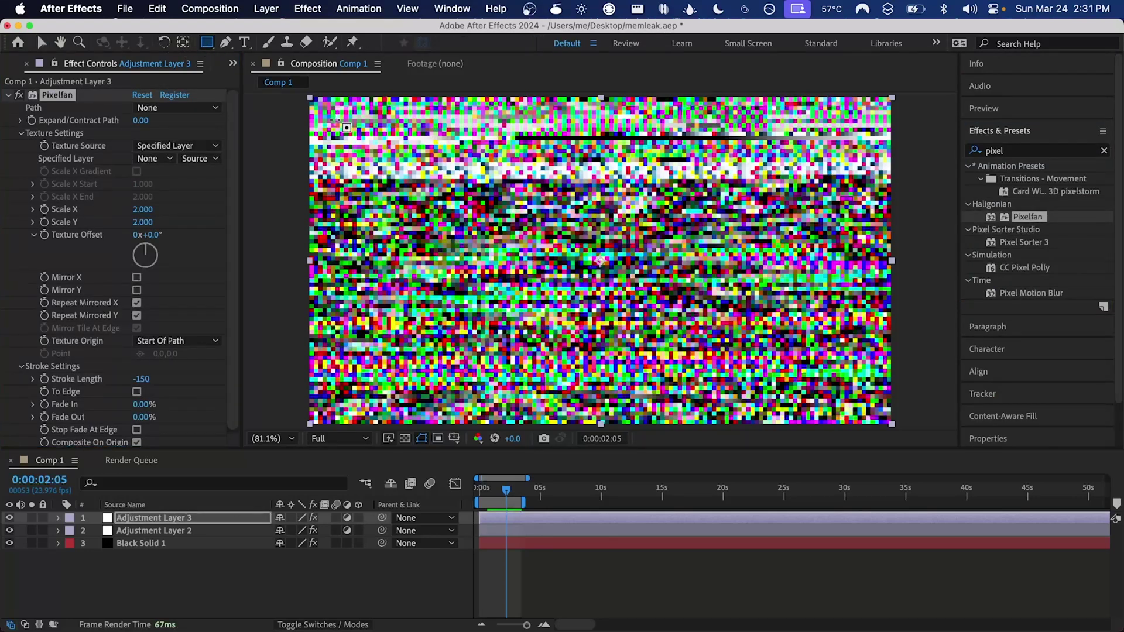
pyautogui.moveTo(347, 128); pyautogui.dragTo(627, 242)
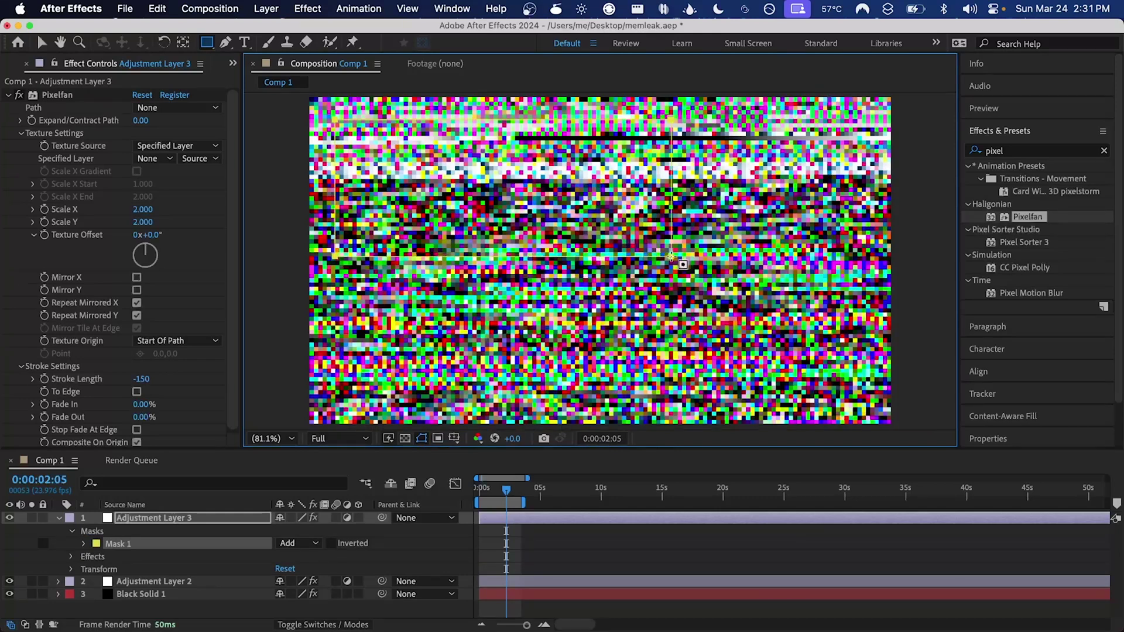
pyautogui.click(287, 544)
pyautogui.click(296, 520)
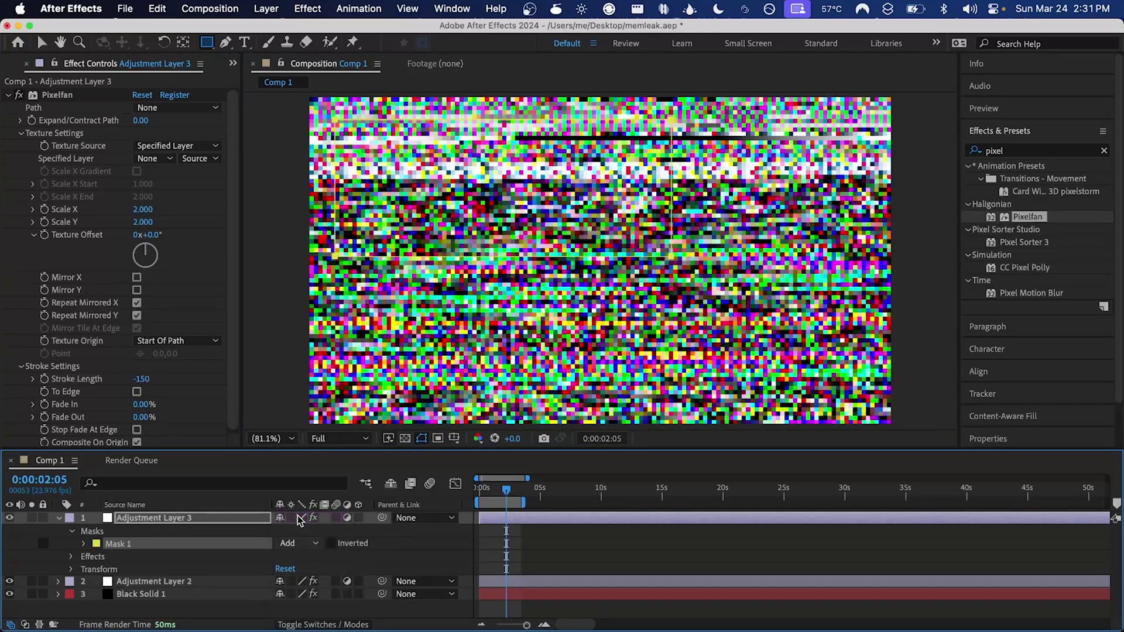
pyautogui.click(60, 518)
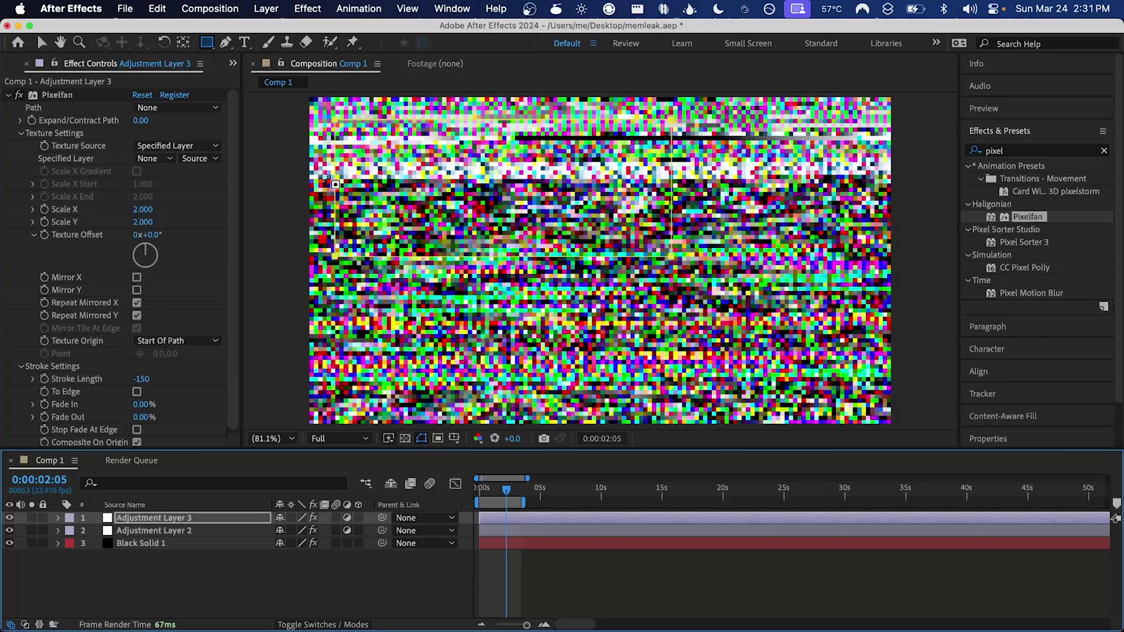
# Set Pixelfan's Path to Mask 1 and its Texture Source to Original Frame
pyautogui.click(178, 107)
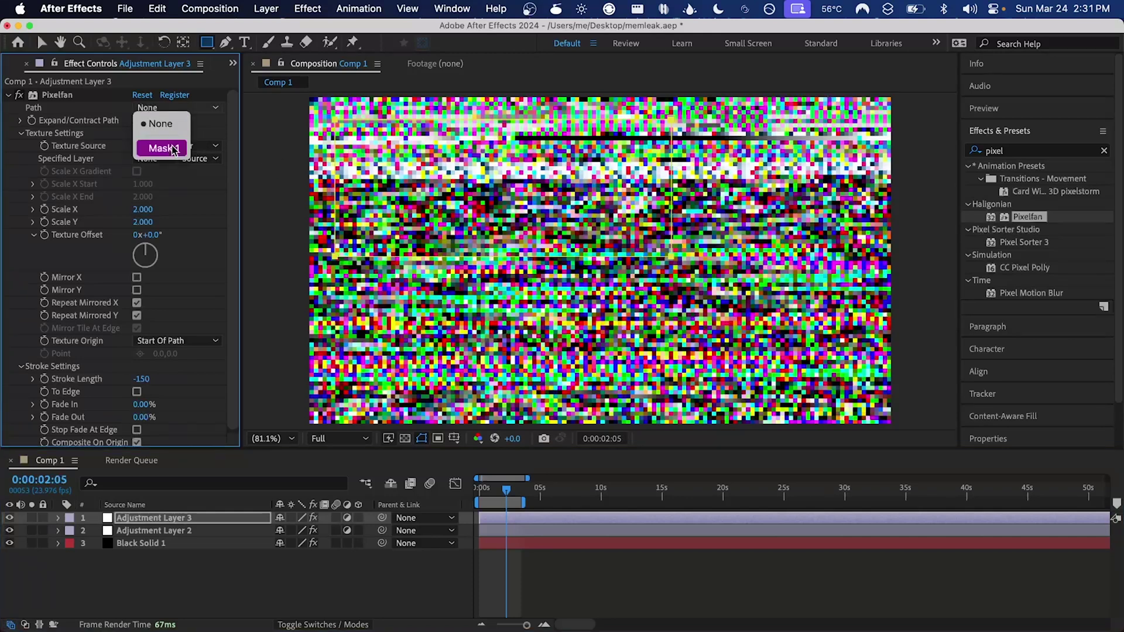
pyautogui.click(177, 135)
pyautogui.click(176, 146)
pyautogui.click(181, 176)
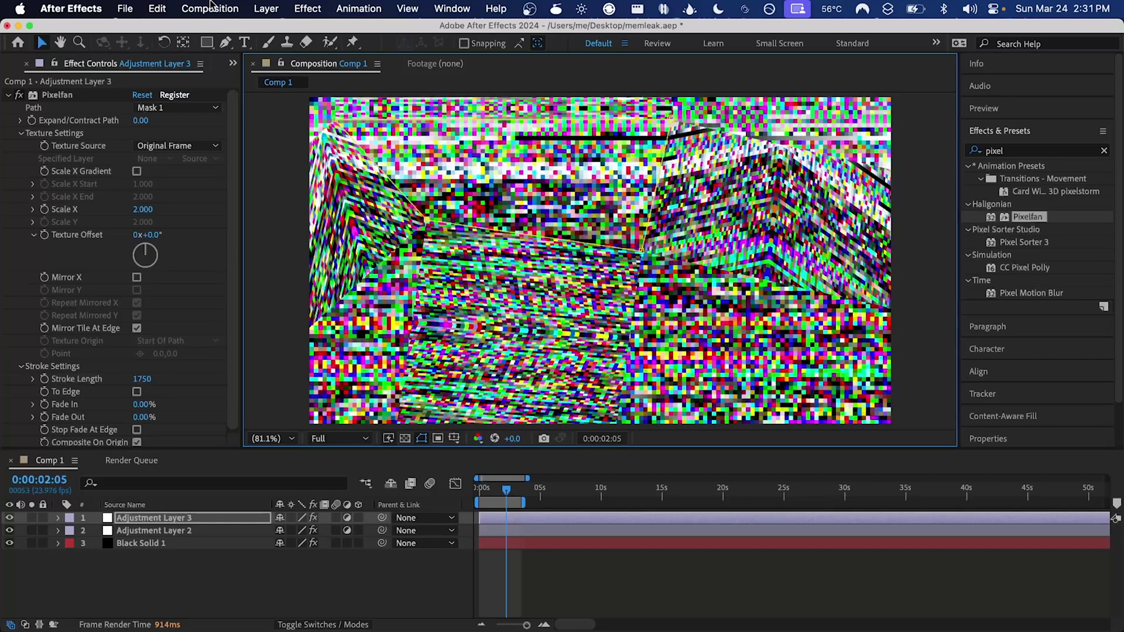
# Delete the rectangular Mask 1 and draw an elliptical mask across the upper middle
pyautogui.press('m')
pyautogui.click(220, 535)
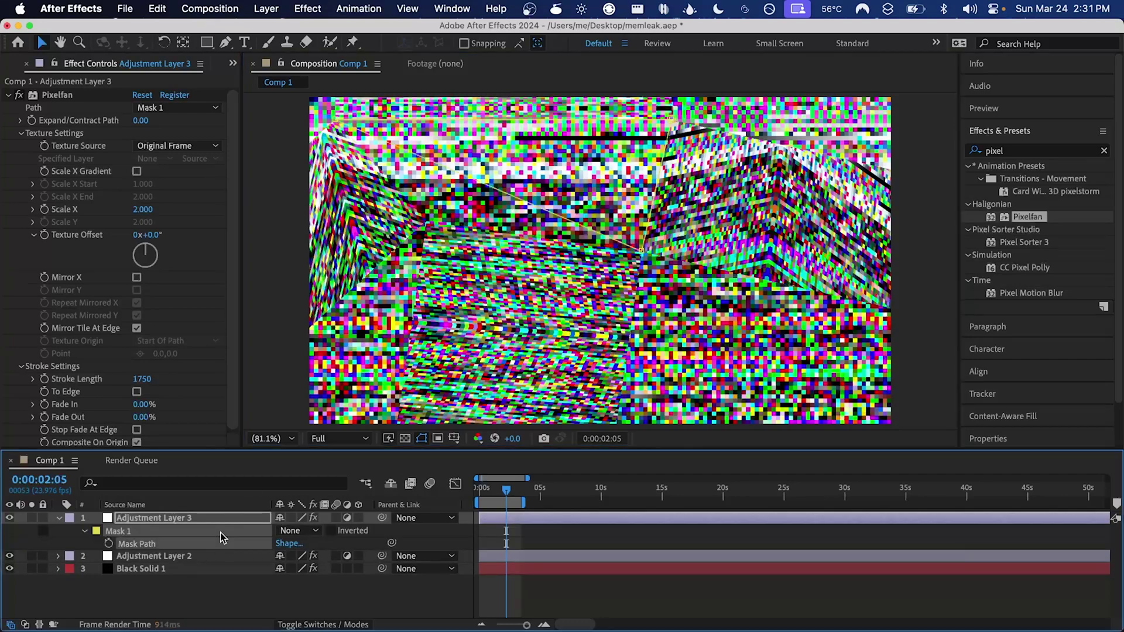
pyautogui.press('Delete')
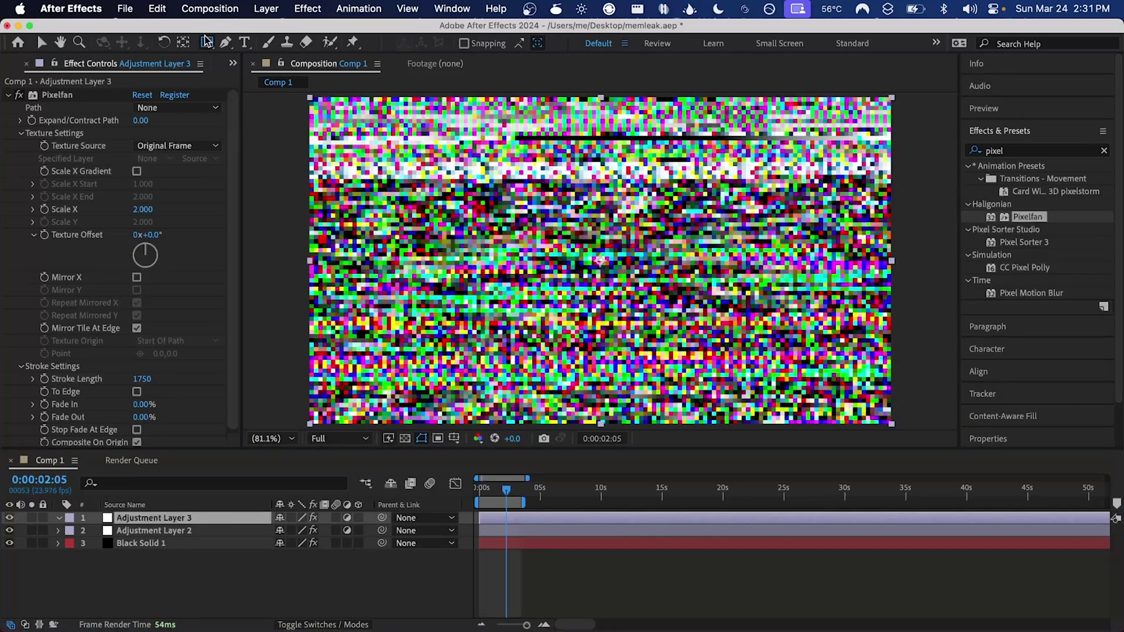
pyautogui.moveTo(206, 42); pyautogui.dragTo(266, 73)
pyautogui.moveTo(430, 149)
pyautogui.mouseDown()
pyautogui.moveTo(498, 193)
pyautogui.moveTo(726, 241)
pyautogui.mouseUp()
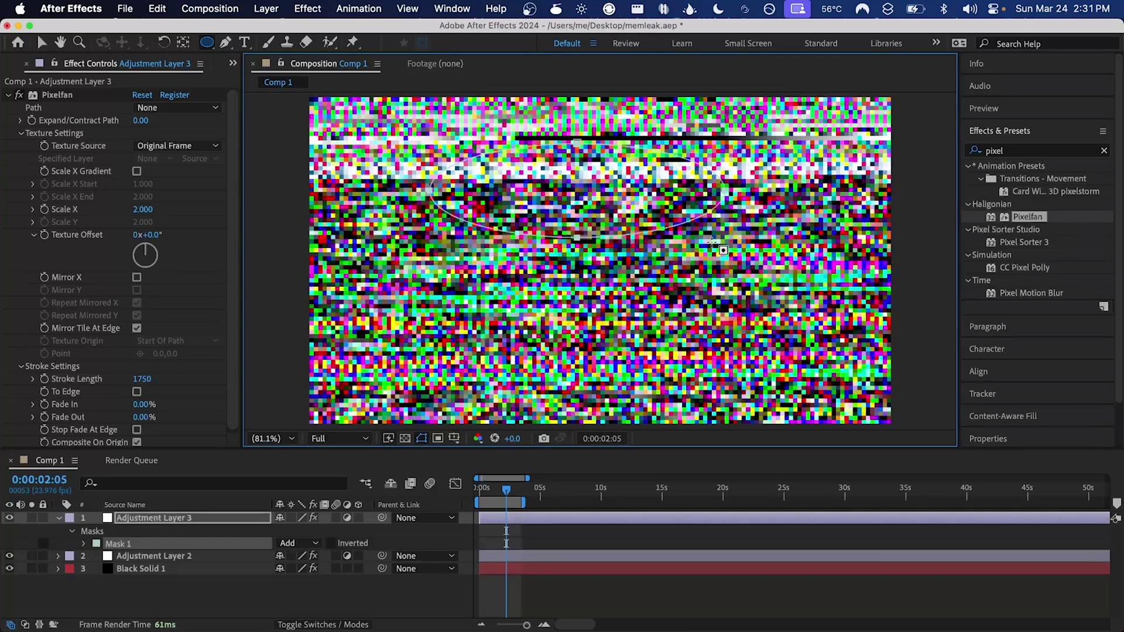
# Point Pixelfan's Path at the new Mask 1 and set the mask mode to None
pyautogui.click(156, 109)
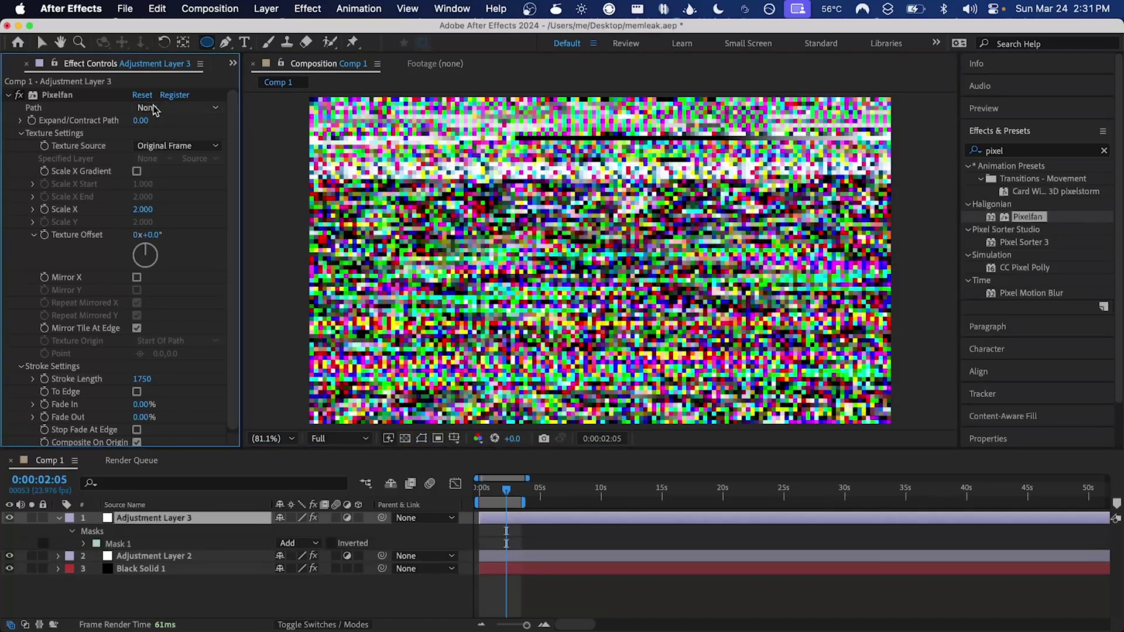
pyautogui.click(155, 108)
pyautogui.click(155, 146)
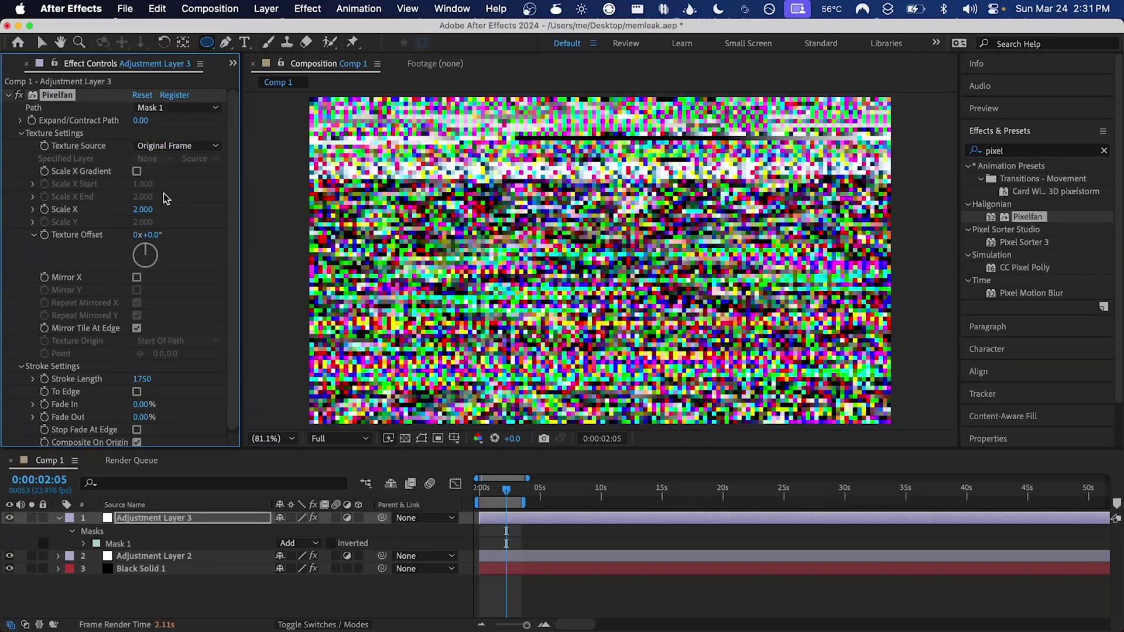
pyautogui.click(307, 541)
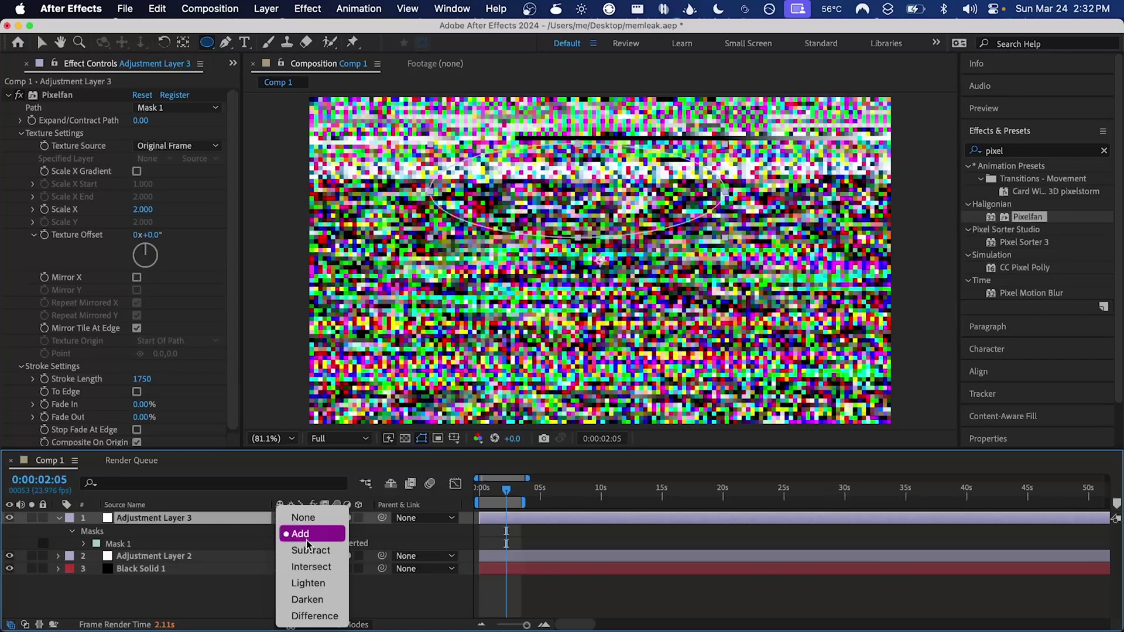
pyautogui.click(311, 521)
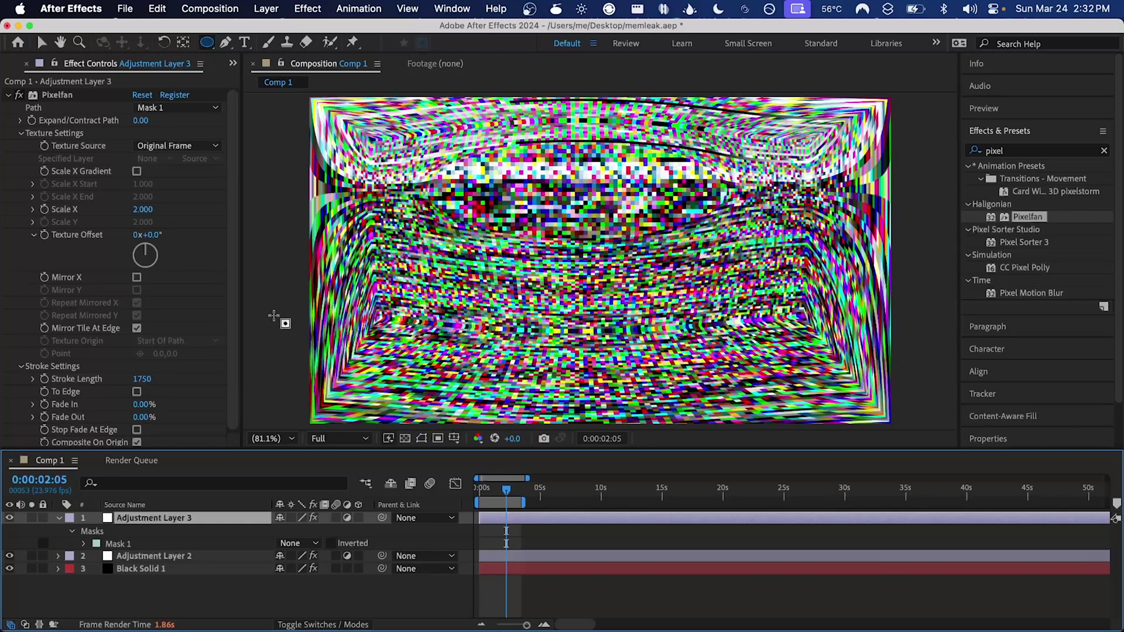
pyautogui.press('v')
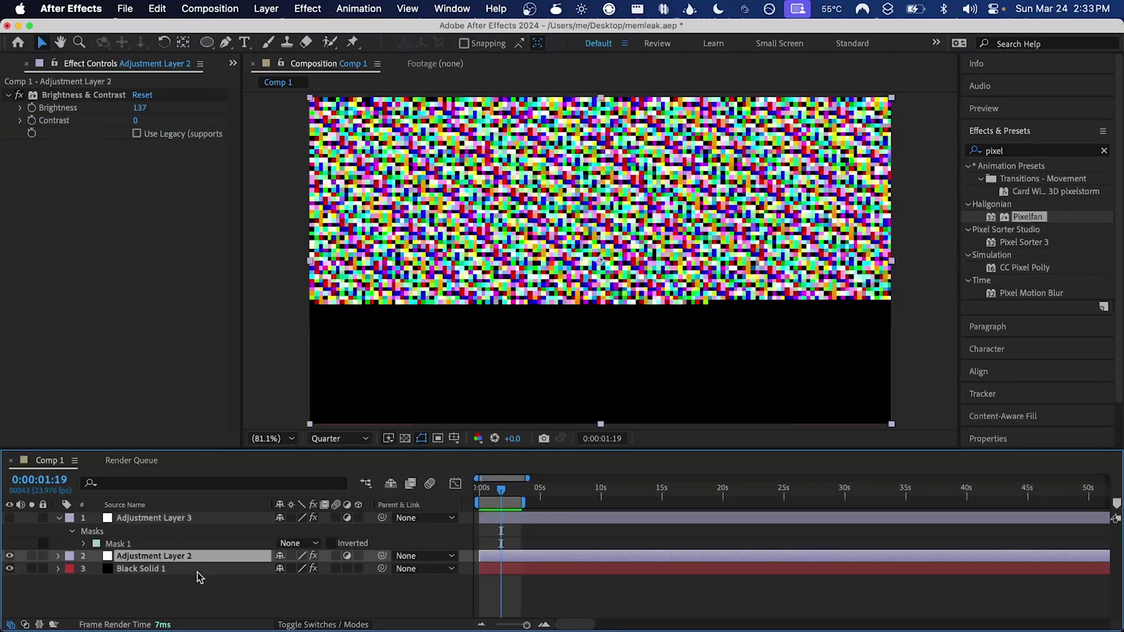
# Select Black Solid 1 to bring its memleak settings into Effect Controls
pyautogui.click(198, 572)
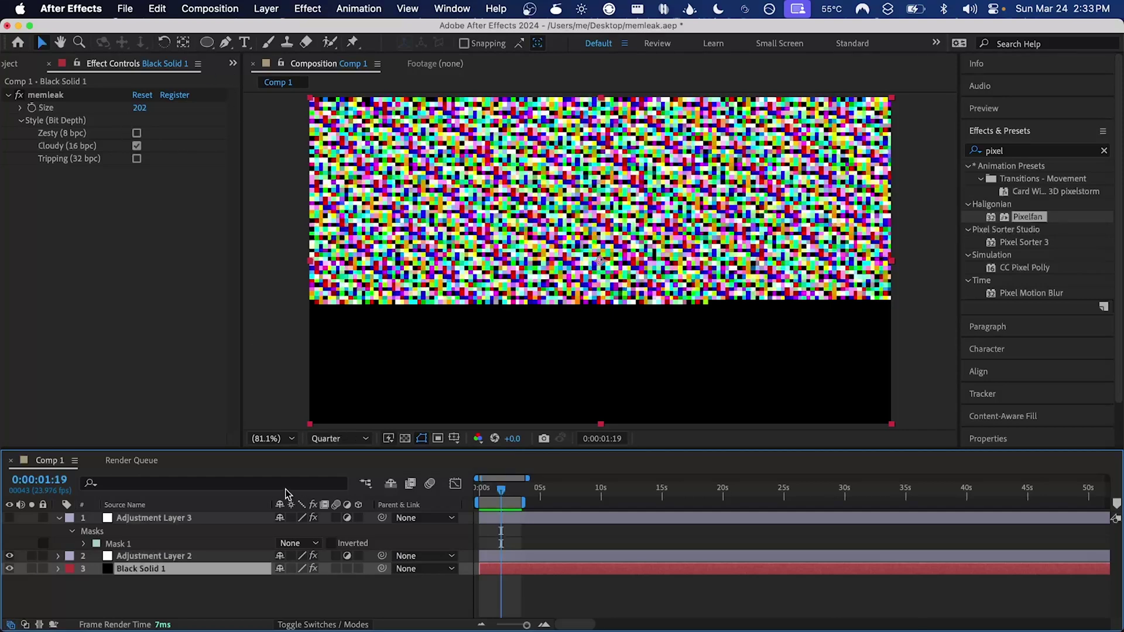
pyautogui.click(228, 522)
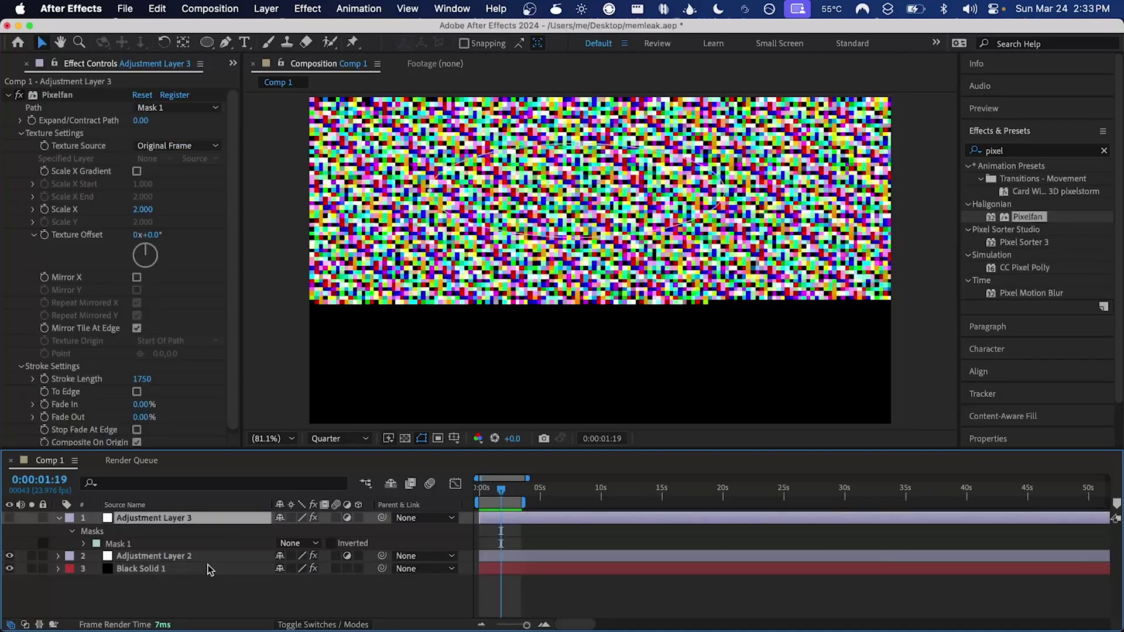
pyautogui.click(208, 566)
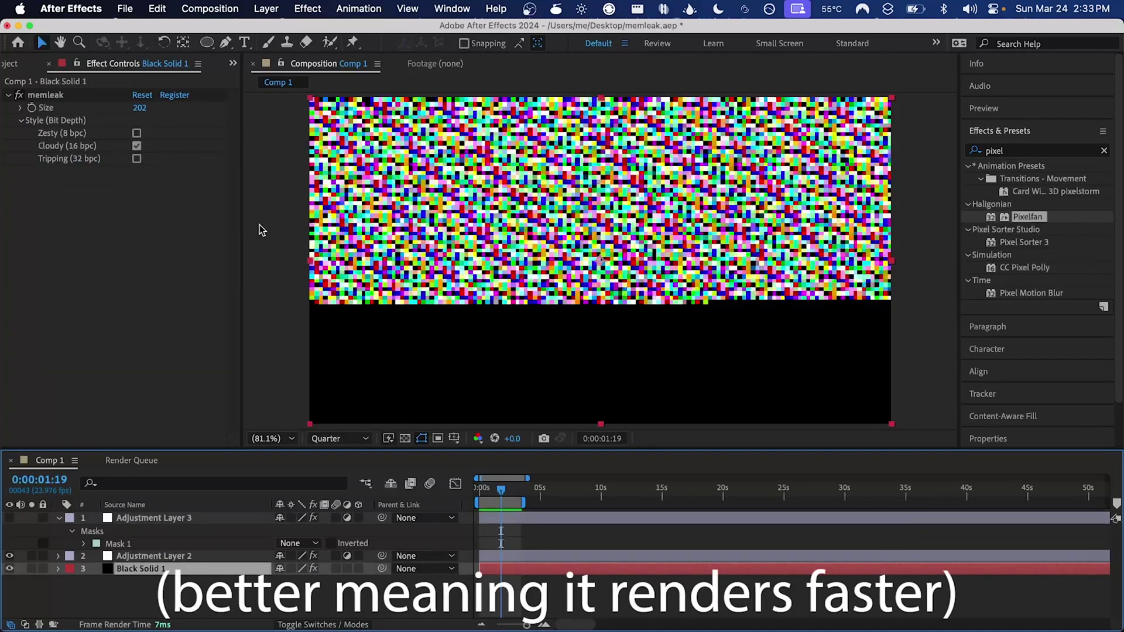
# Switch memleak from Cloudy (16 bpc) to Zesty (8 bpc) and preview the streak noise
pyautogui.click(493, 486)
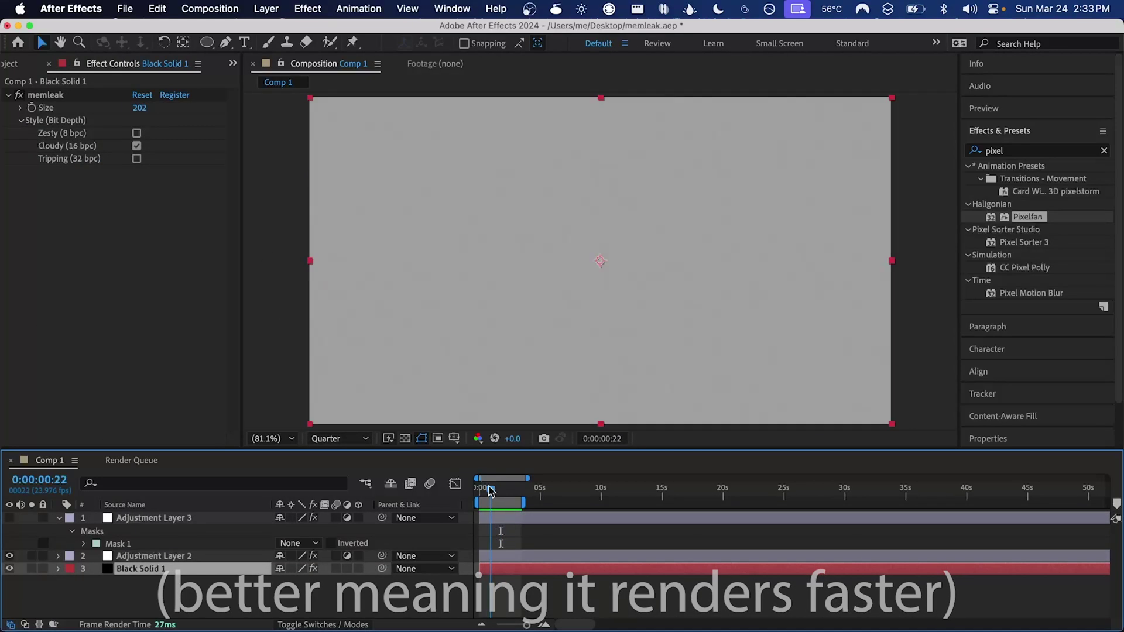
pyautogui.moveTo(493, 485); pyautogui.dragTo(507, 484)
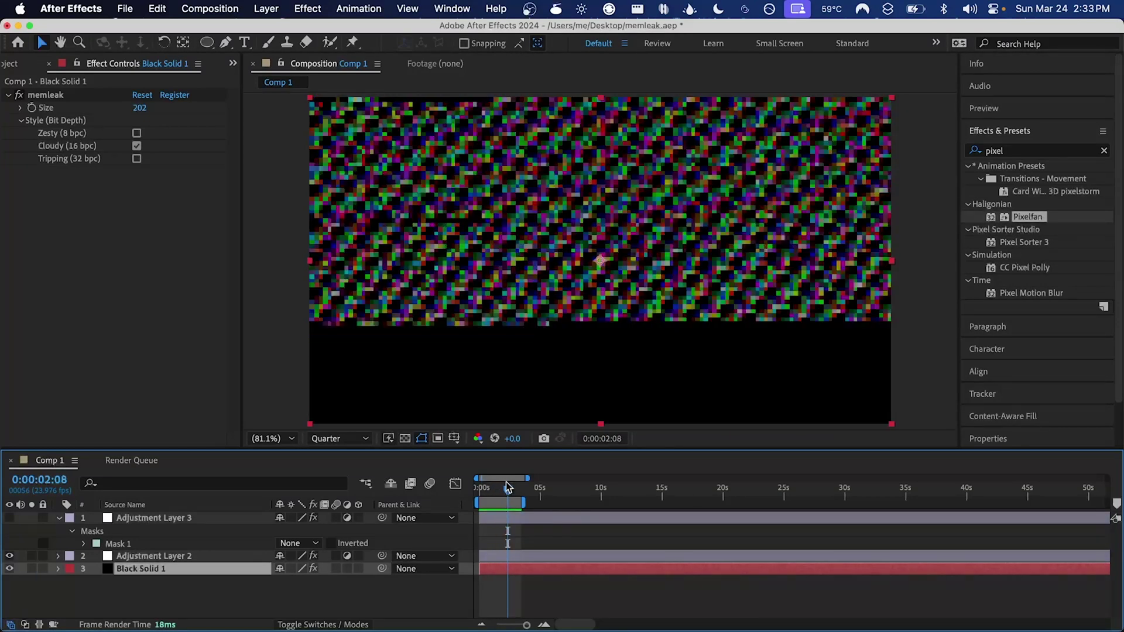
pyautogui.click(138, 133)
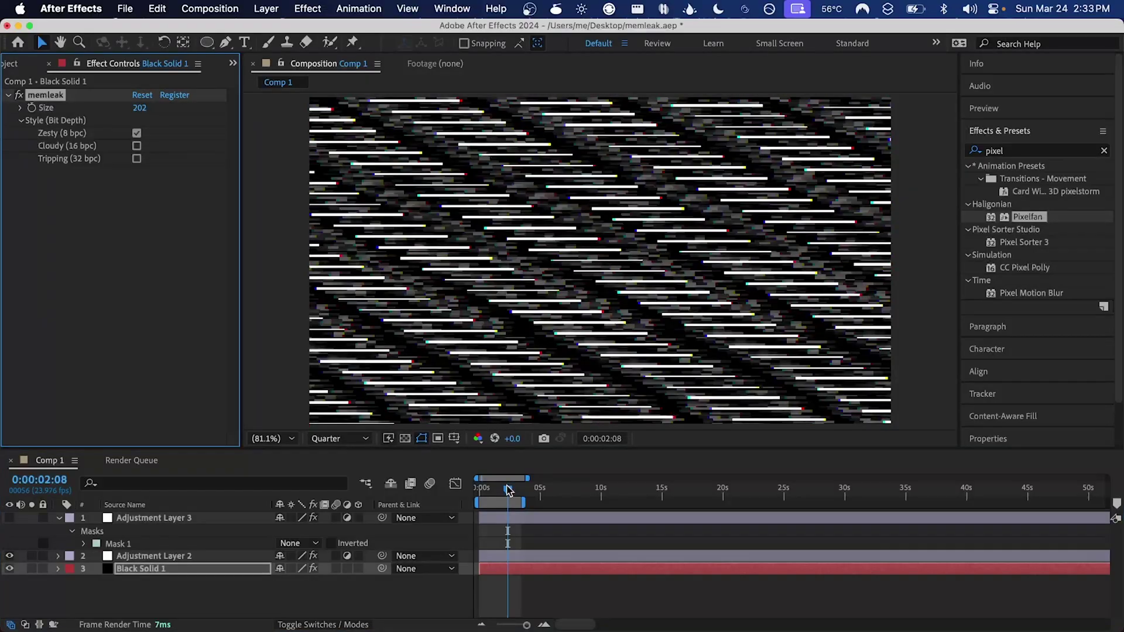
pyautogui.click(509, 493)
pyautogui.press('space')
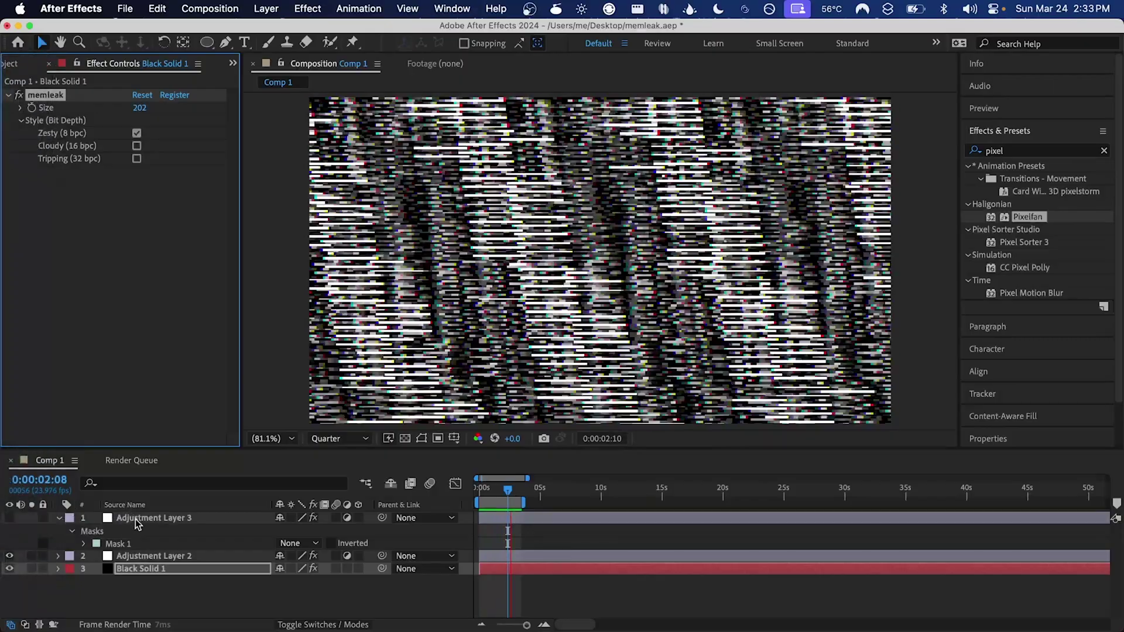
# Unhide Adjustment Layer 3, raise Pixelfan Scale X to 4 with Scale X Gradient on, and hide Adjustment Layer 2
pyautogui.click(135, 518)
pyautogui.click(10, 517)
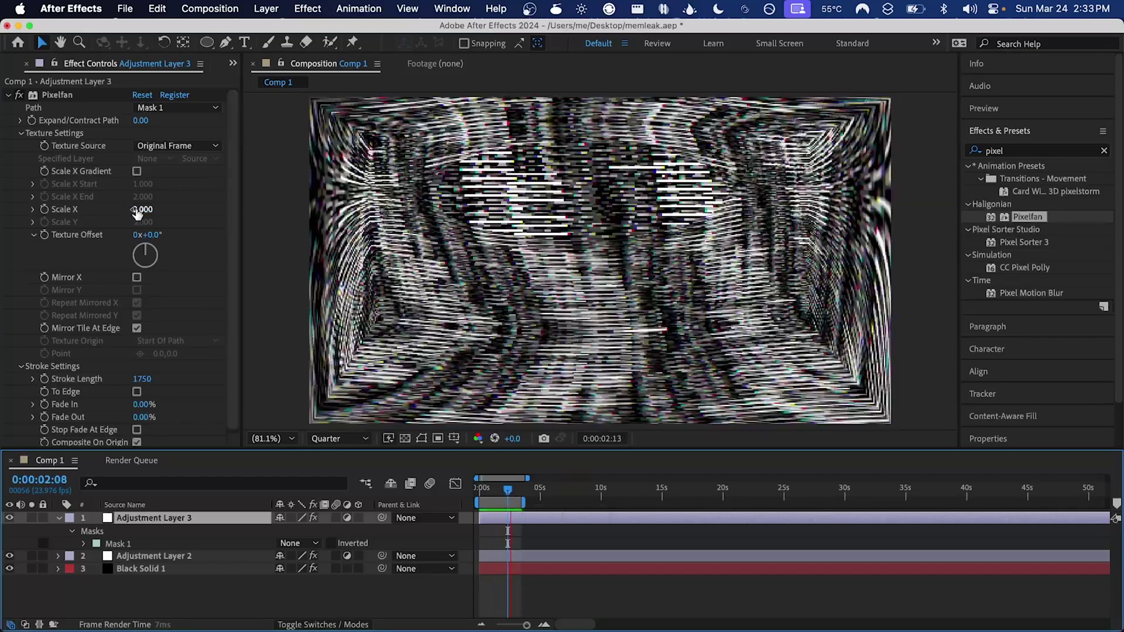
pyautogui.moveTo(138, 212); pyautogui.dragTo(191, 215)
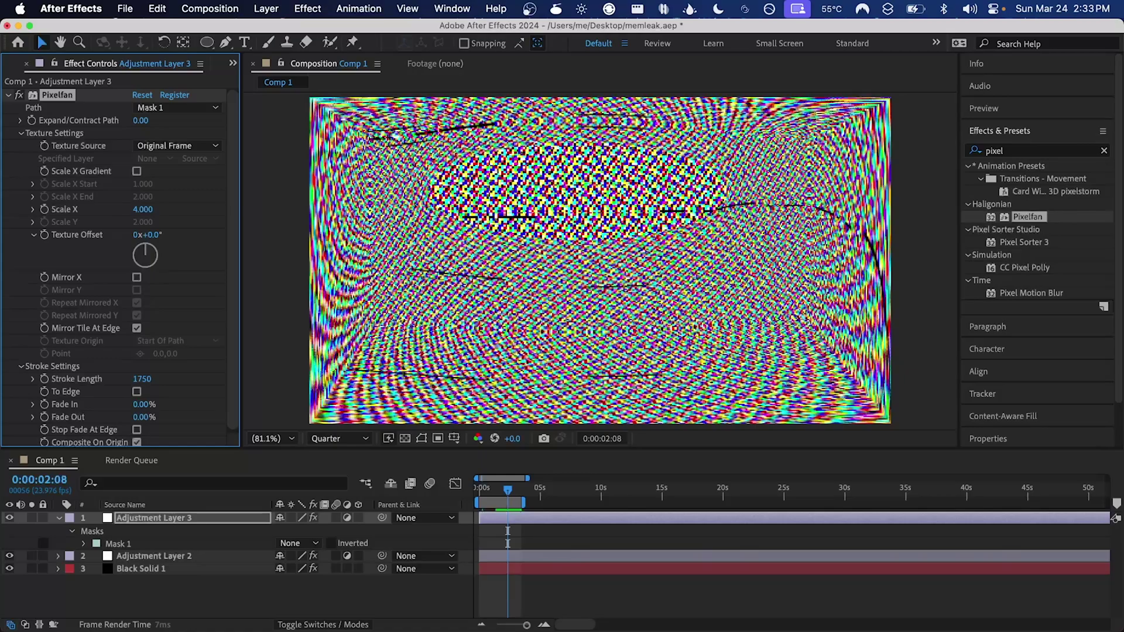
pyautogui.click(136, 172)
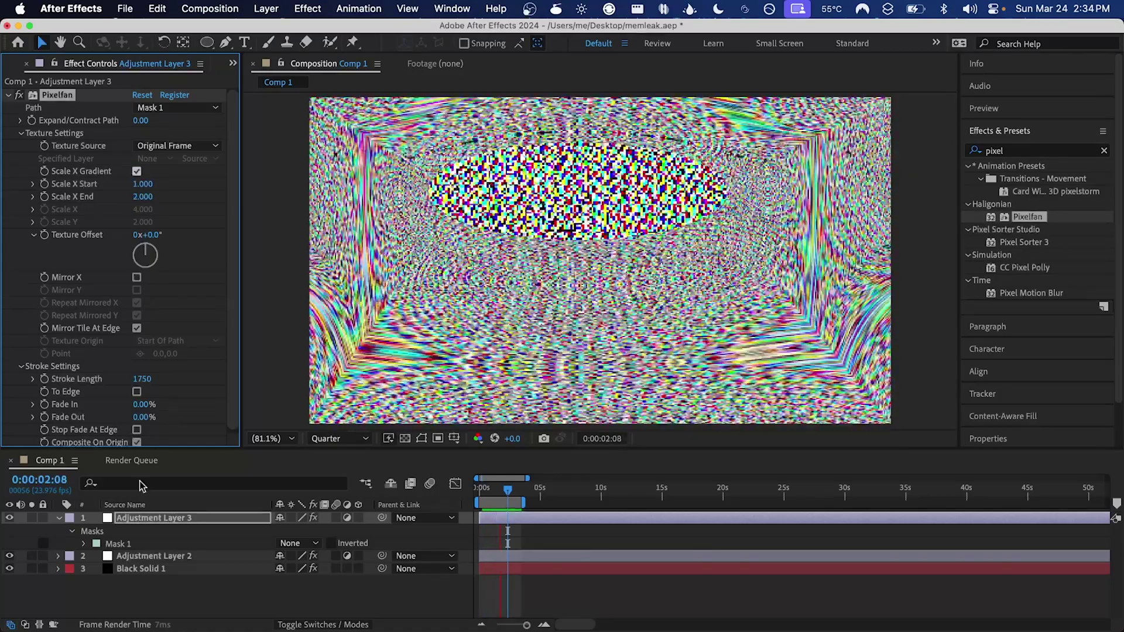
pyautogui.click(10, 556)
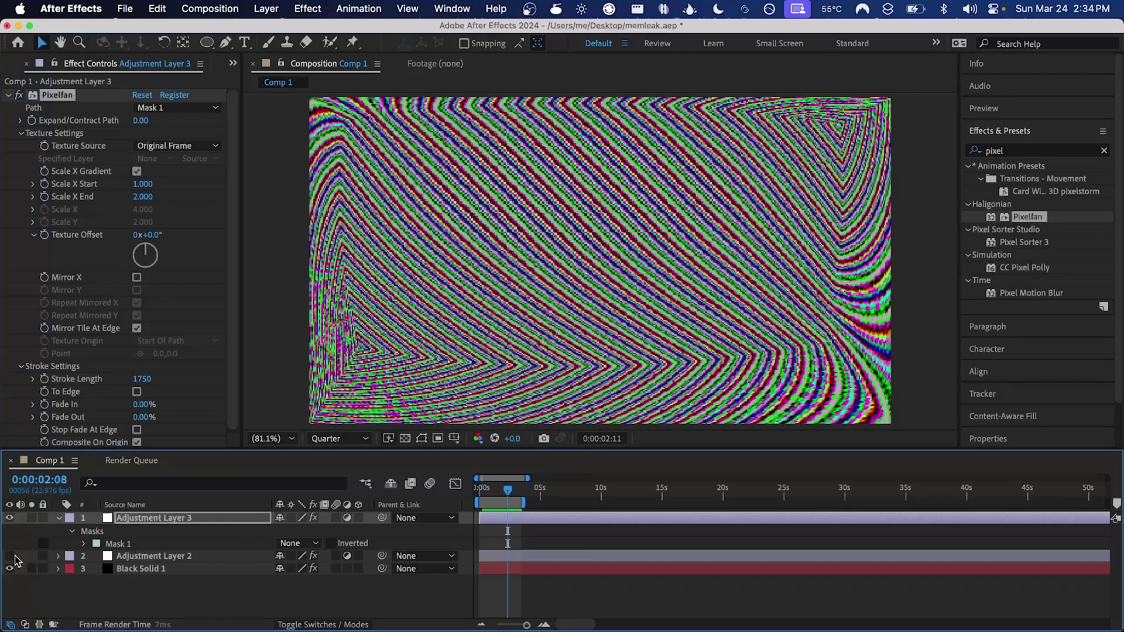
pyautogui.click(242, 524)
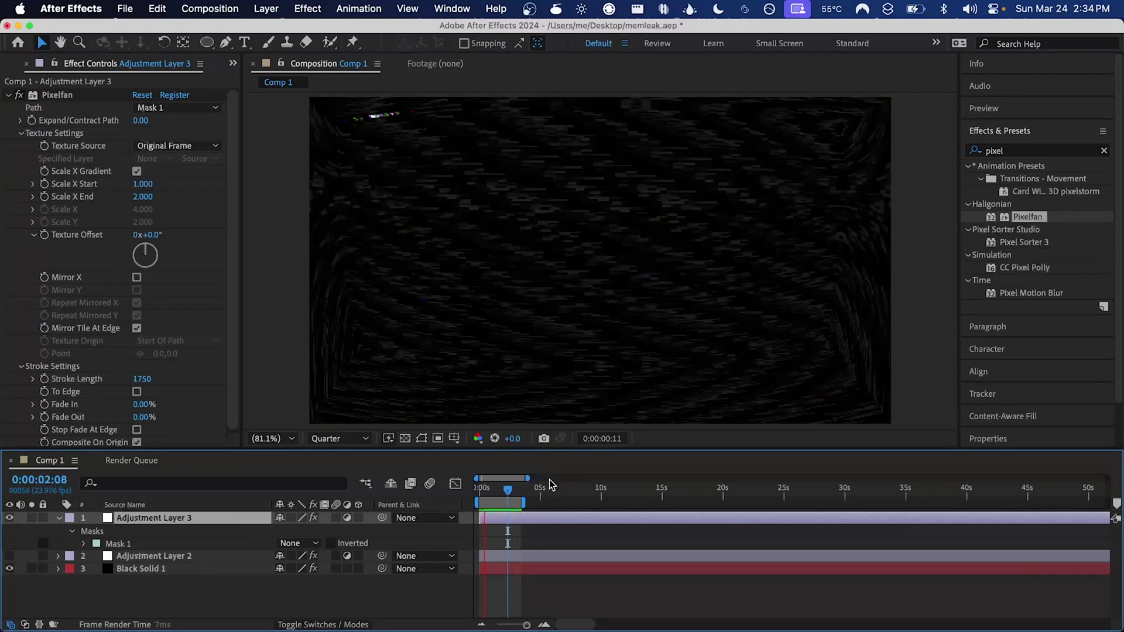
# Add Adjustment Layer 4 with Pixel Sorter 3, set Threshold > to 0.700, and preview
pyautogui.moveTo(507, 494); pyautogui.dragTo(499, 492)
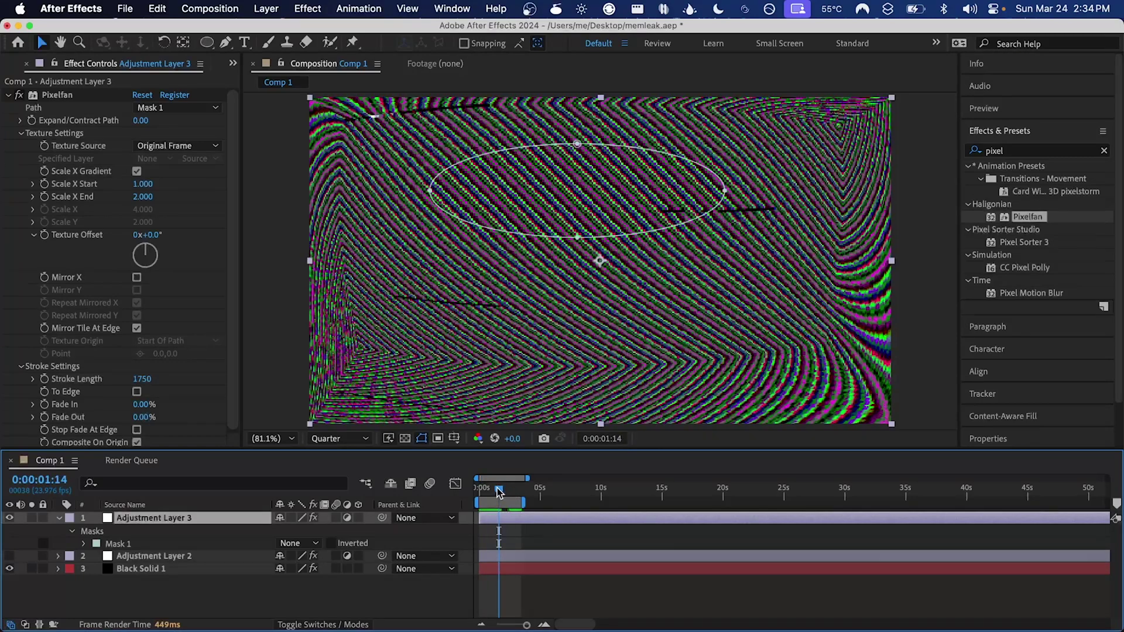
pyautogui.press('super+alt+y')
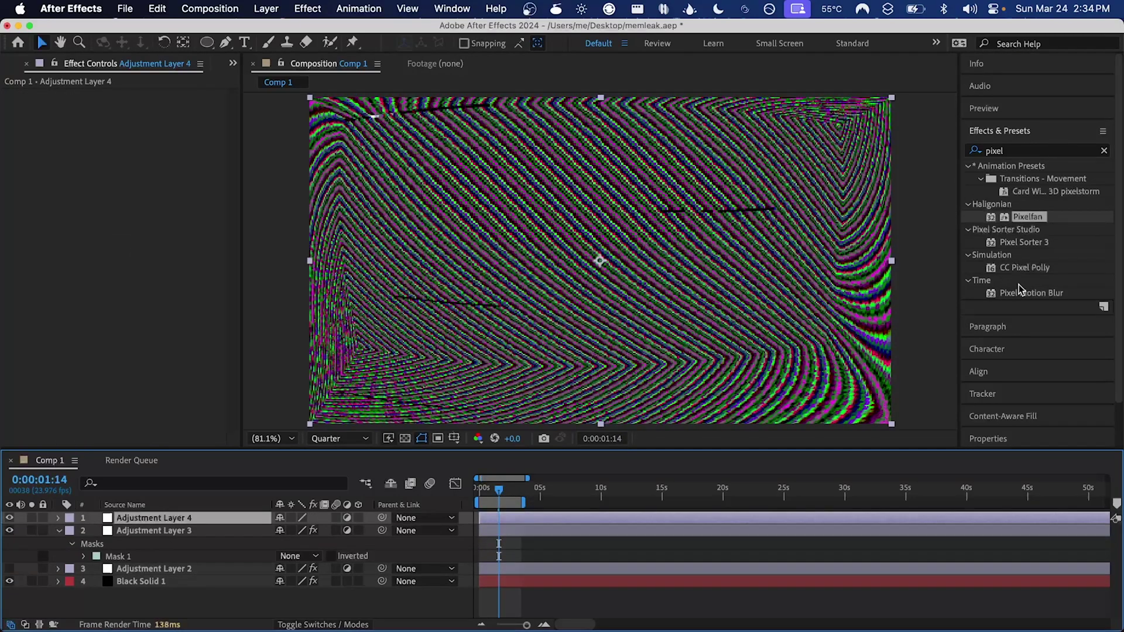
pyautogui.moveTo(1024, 244); pyautogui.dragTo(446, 302)
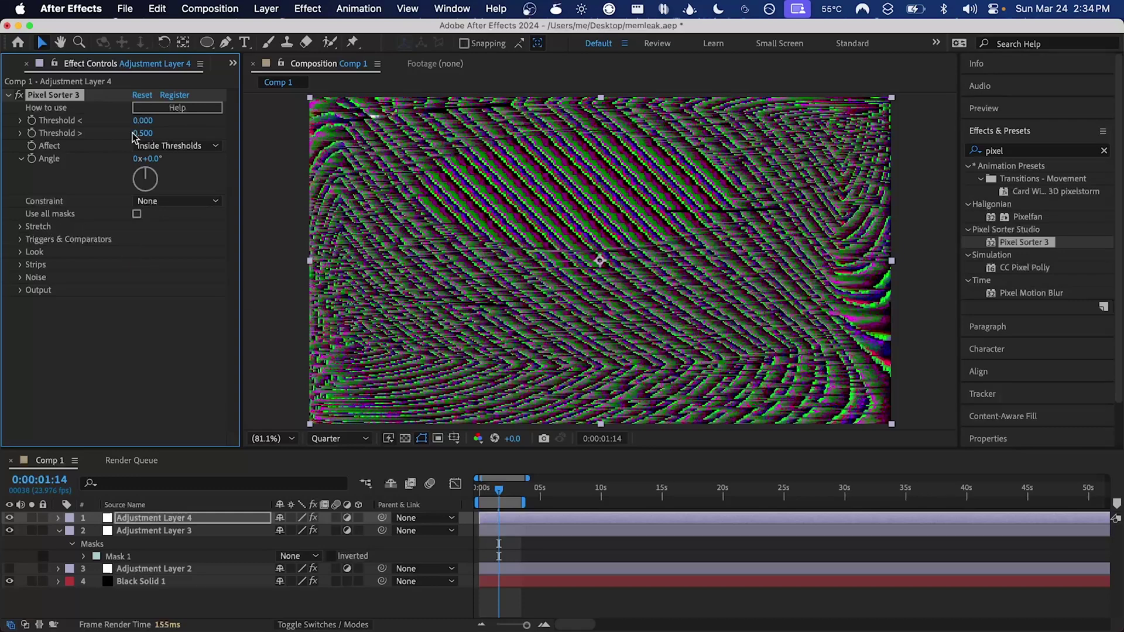
pyautogui.moveTo(133, 135)
pyautogui.mouseDown()
pyautogui.moveTo(184, 134)
pyautogui.moveTo(169, 139)
pyautogui.mouseUp()
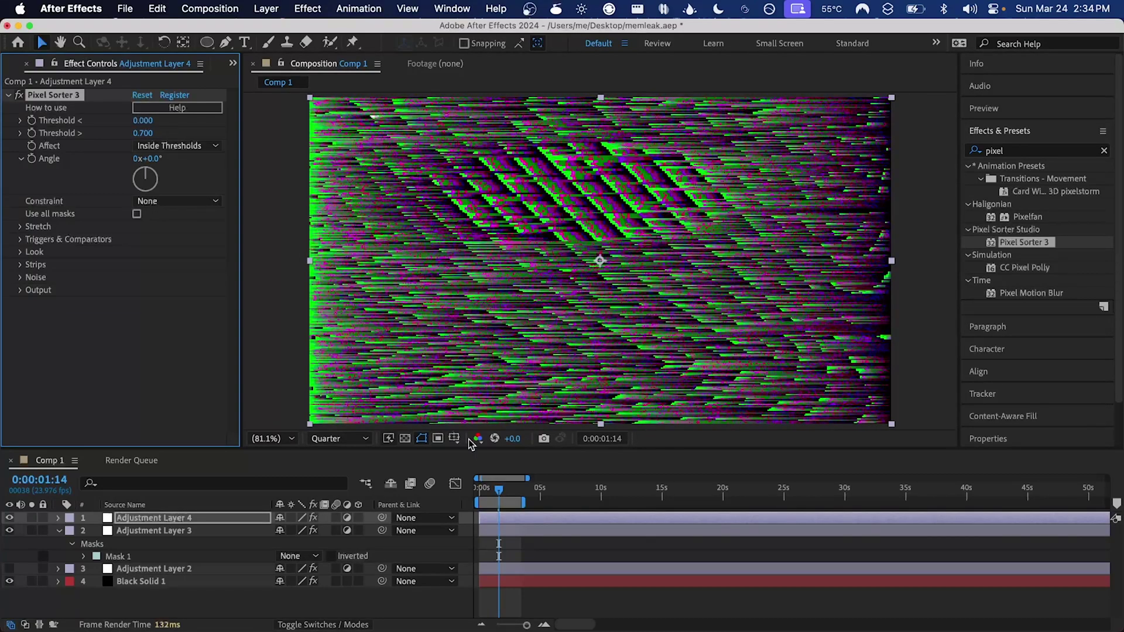
pyautogui.press('space')
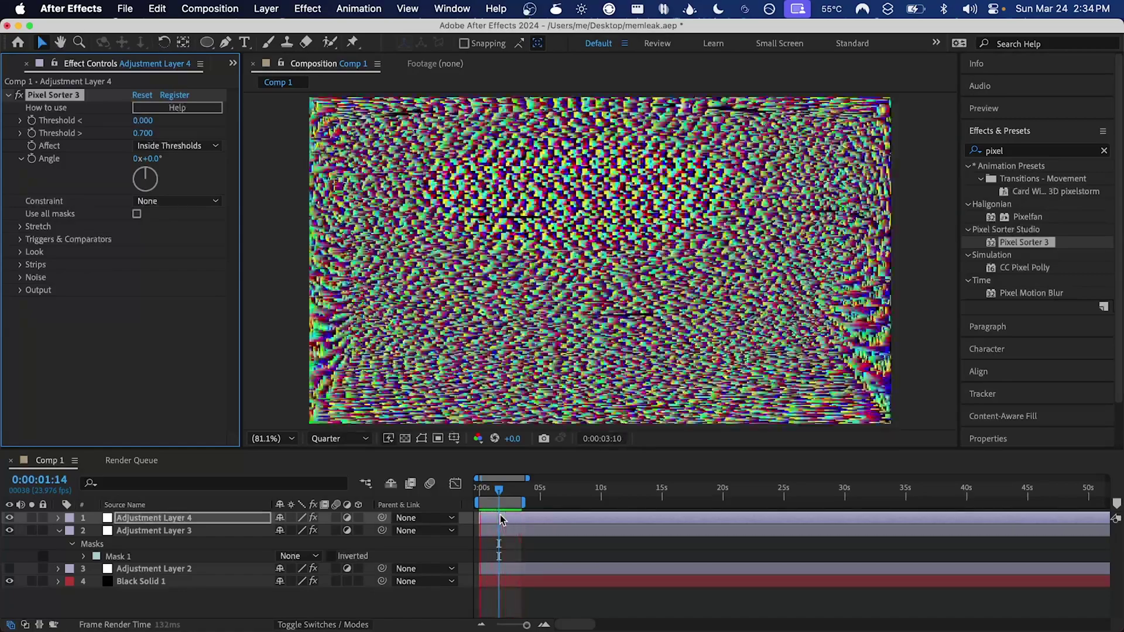
# Hide Adjustment Layers 2 and 4 to compare the render, then restore them
pyautogui.click(10, 530)
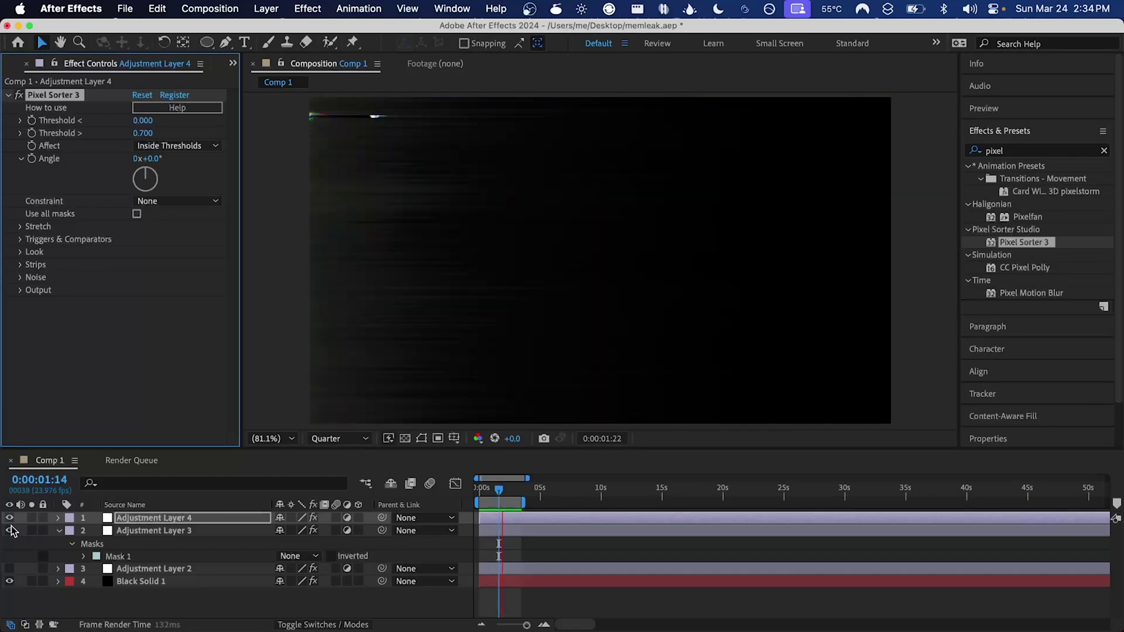
pyautogui.click(10, 518)
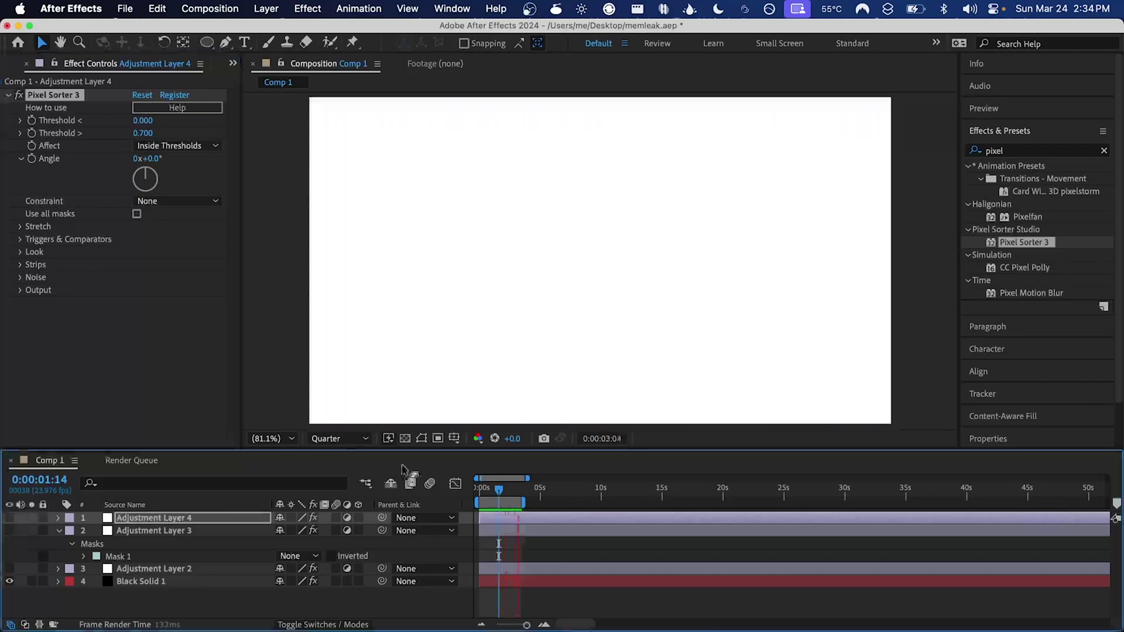
pyautogui.press('super+z')
pyautogui.press('super+z')
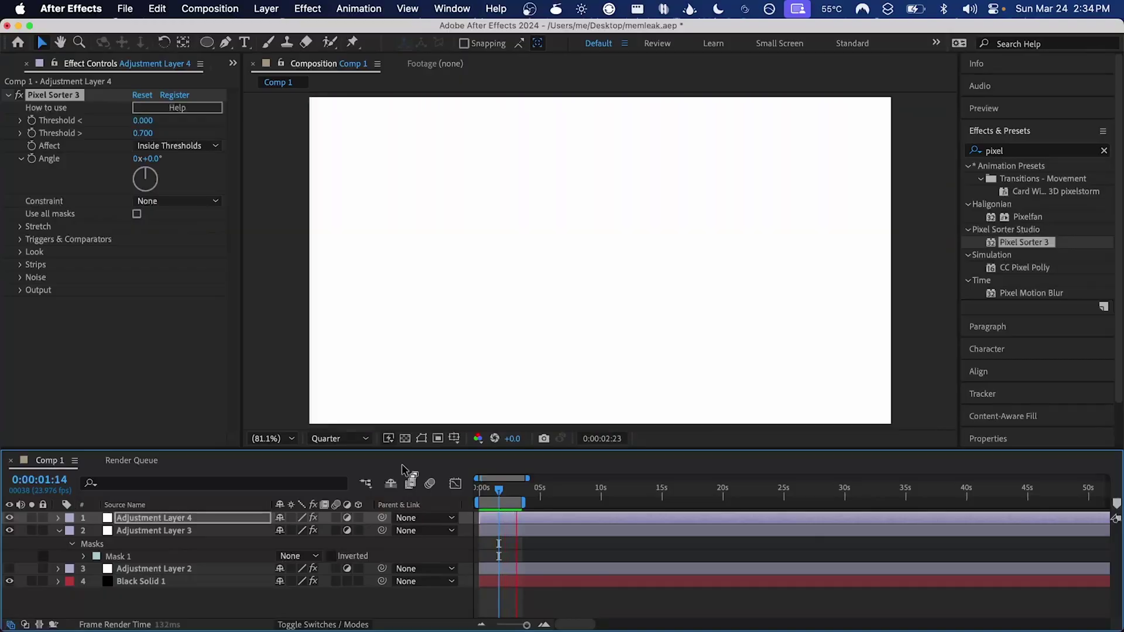
# Stop the looping preview and scrub through the first second of the glitch and back to the start
pyautogui.click(499, 490)
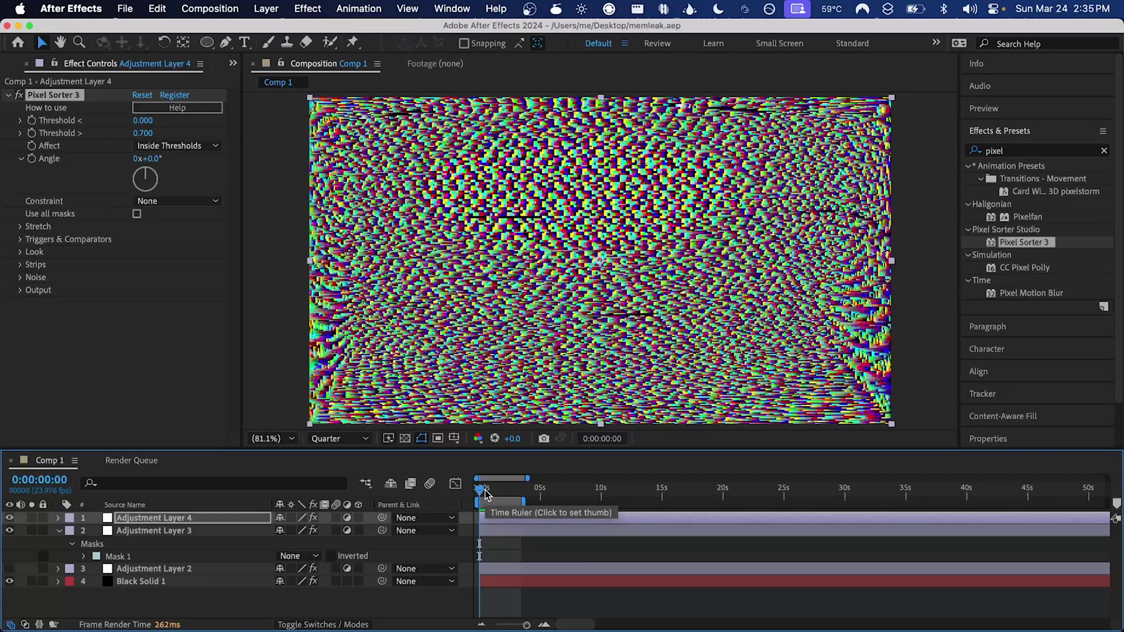
pyautogui.moveTo(485, 493); pyautogui.dragTo(501, 493)
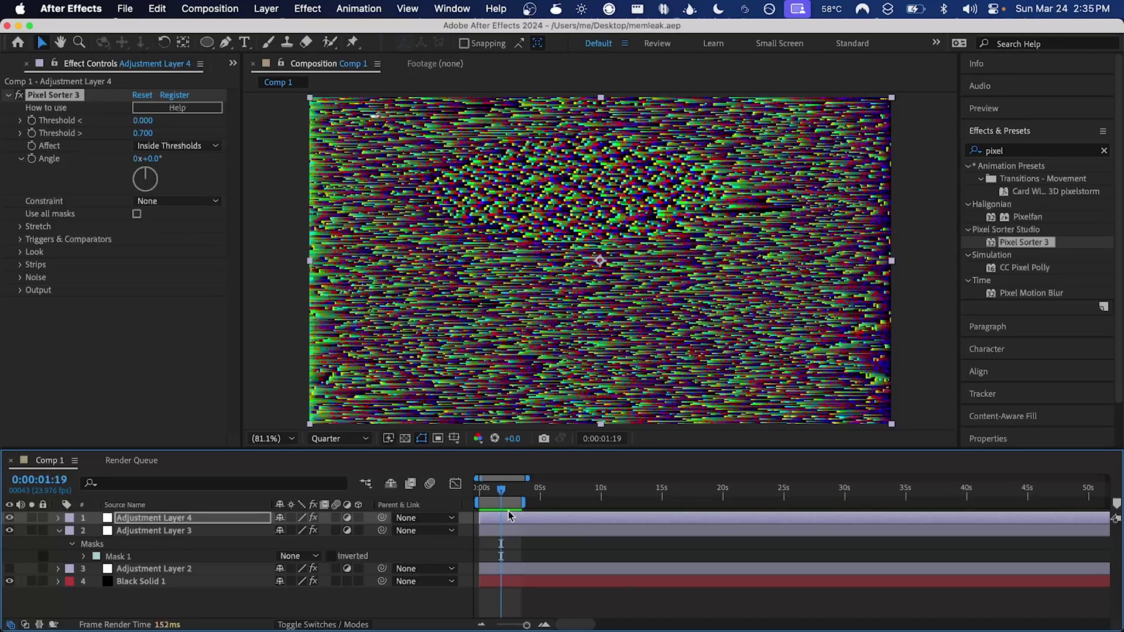
pyautogui.moveTo(506, 488); pyautogui.dragTo(484, 488)
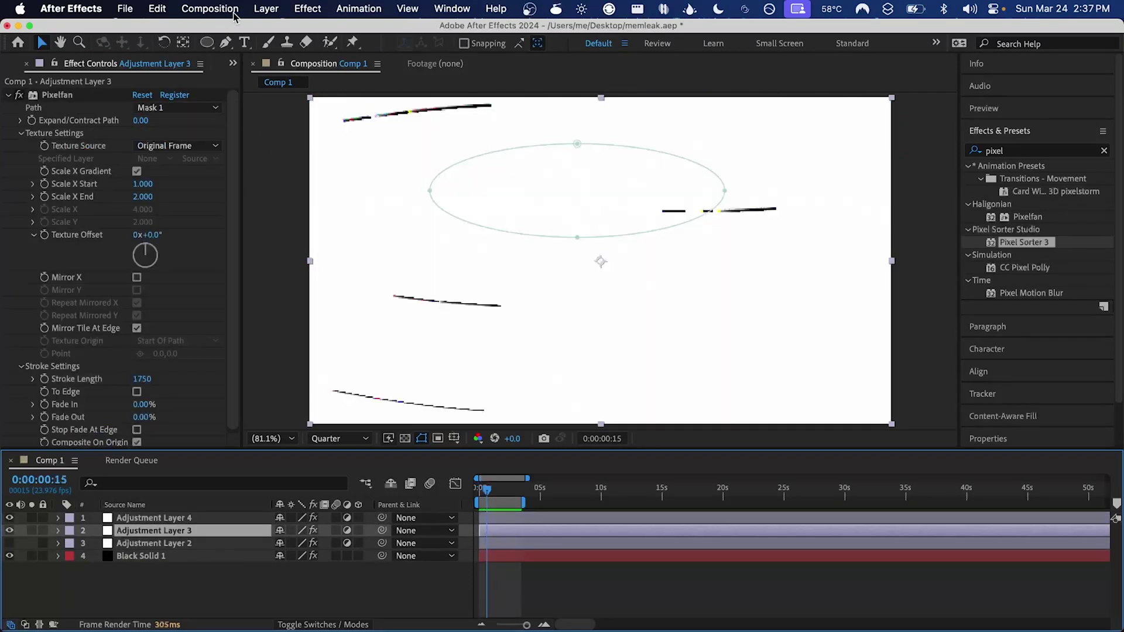
pyautogui.click(234, 10)
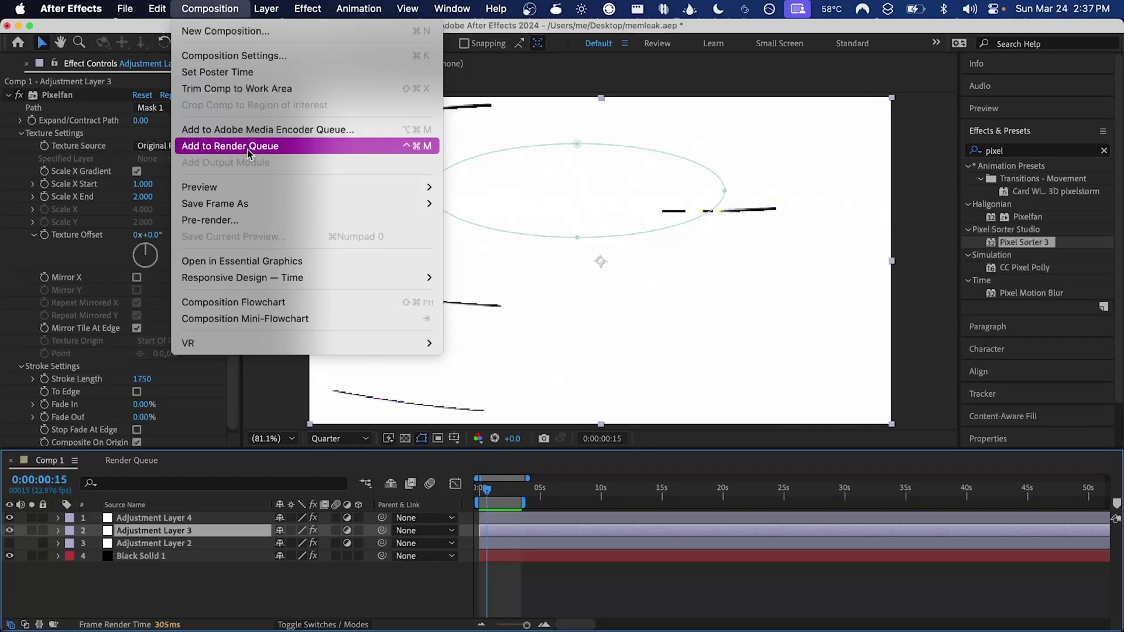
# Add Comp 1 to the render queue with render settings at Quarter resolution
pyautogui.click(249, 154)
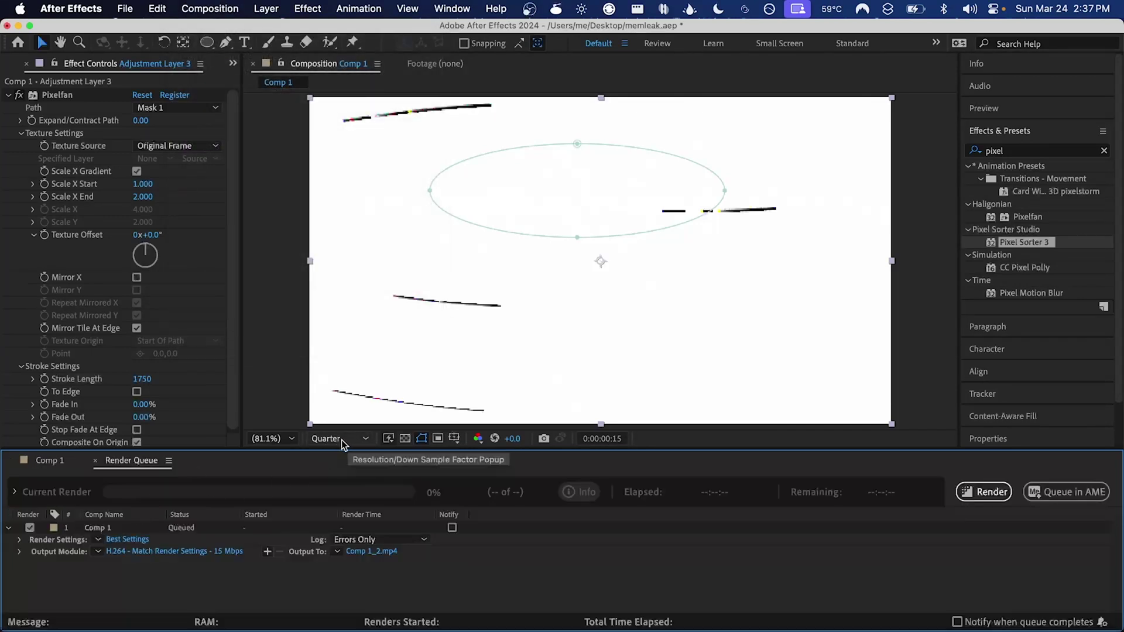
pyautogui.click(126, 539)
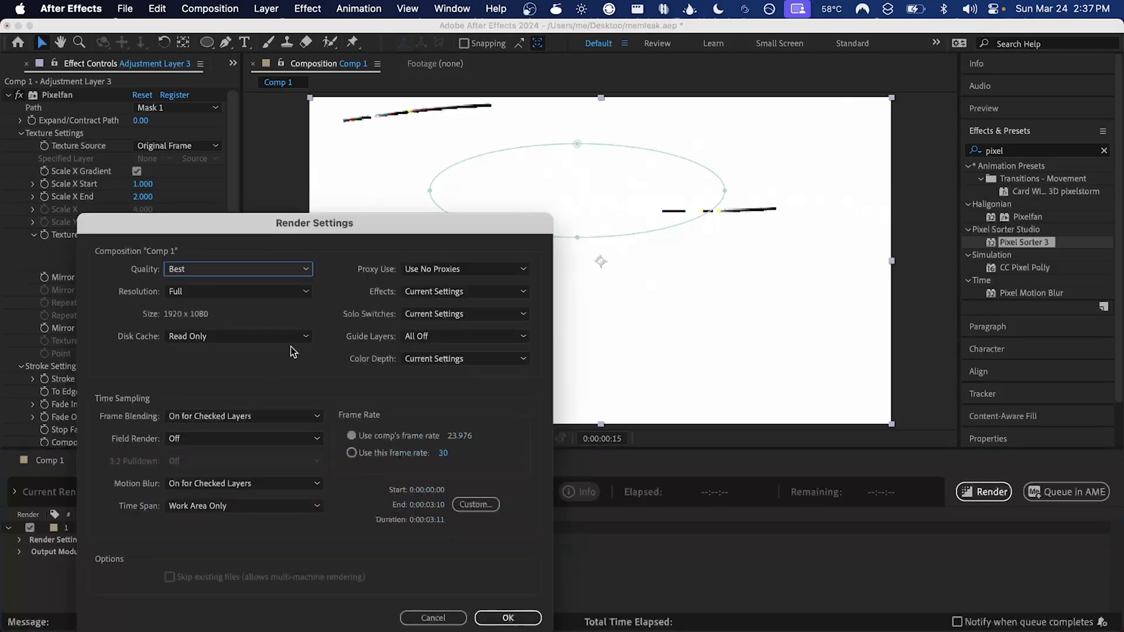
pyautogui.click(240, 292)
pyautogui.click(194, 376)
pyautogui.click(507, 617)
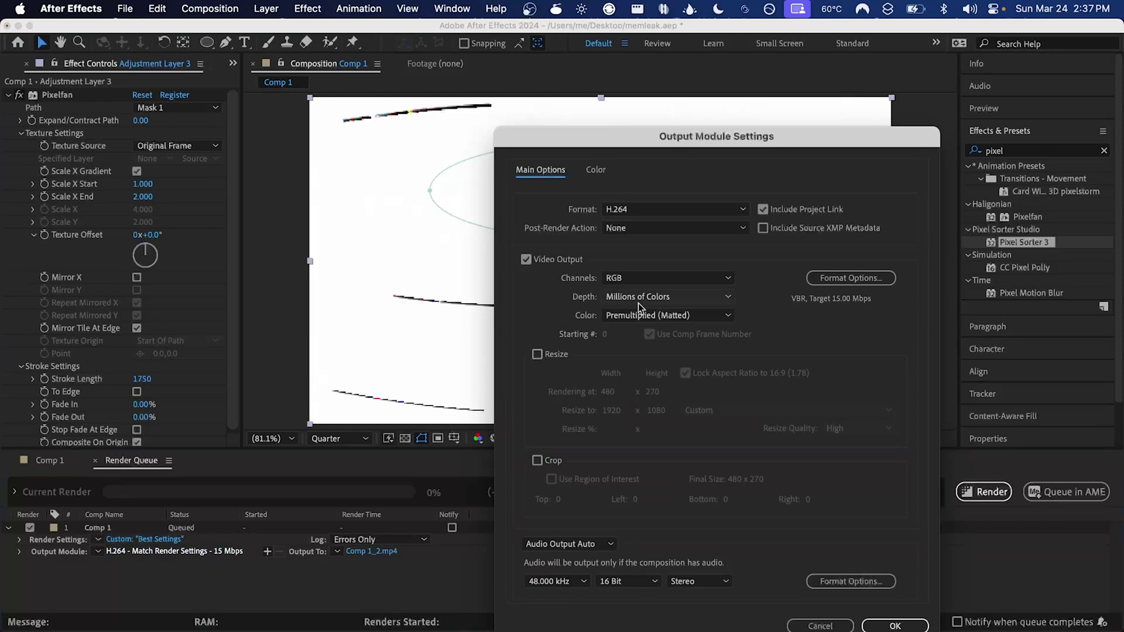
# Set the H.264 output module to a 20 Mbps target bitrate
pyautogui.click(861, 280)
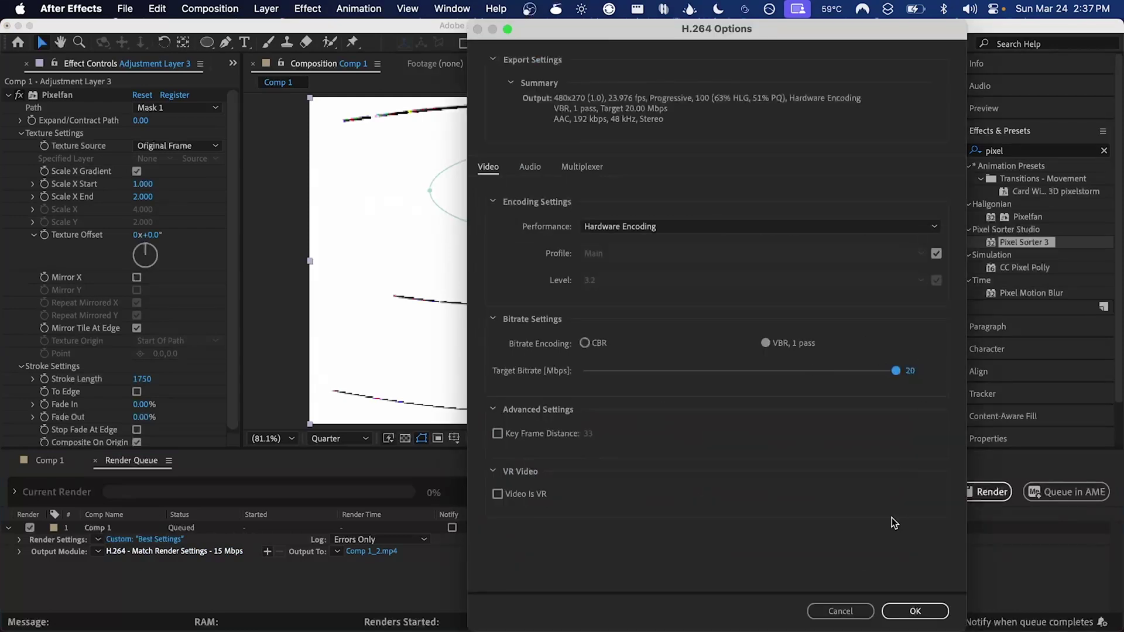
pyautogui.click(913, 611)
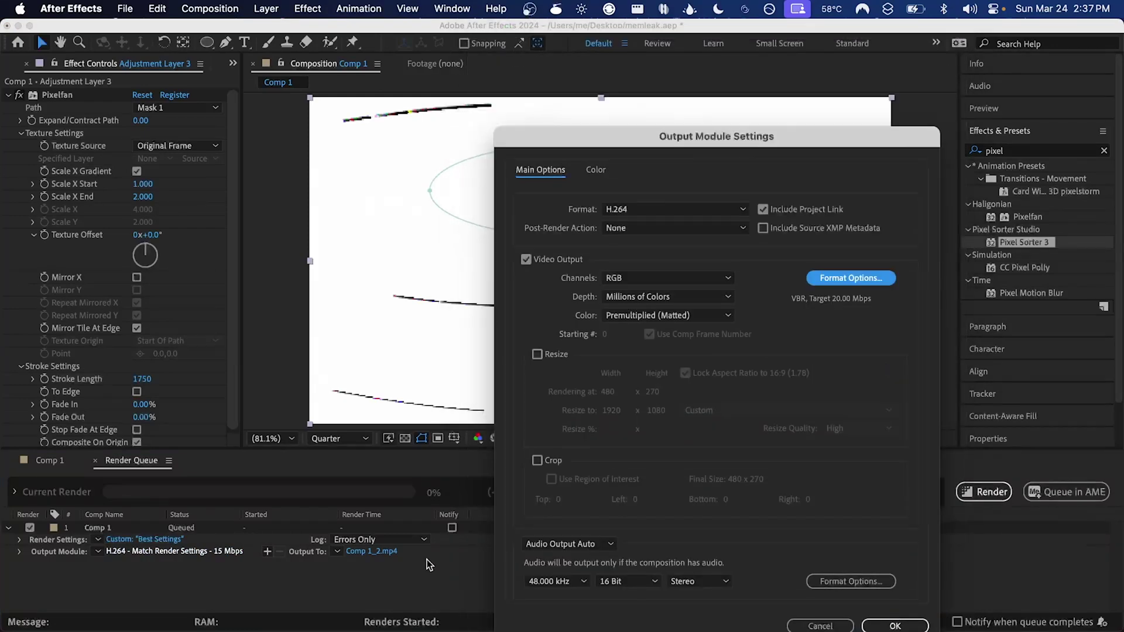
pyautogui.click(916, 623)
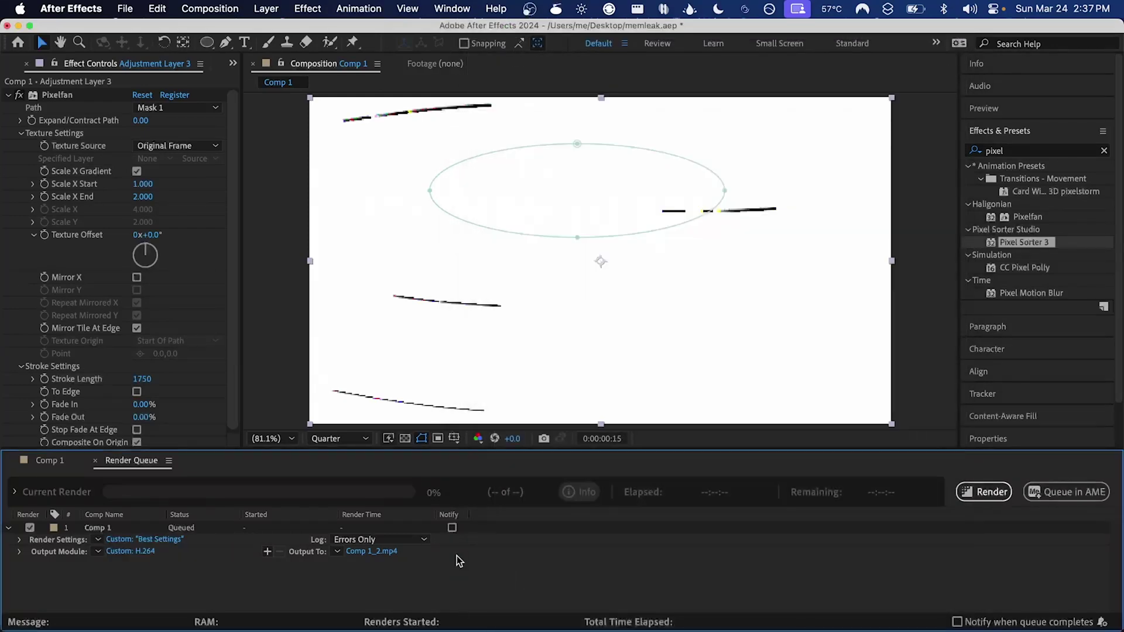
# Render, fit the imported Comp 1_2.mp4 to comp width at Draft quality, and preview it
pyautogui.click(986, 492)
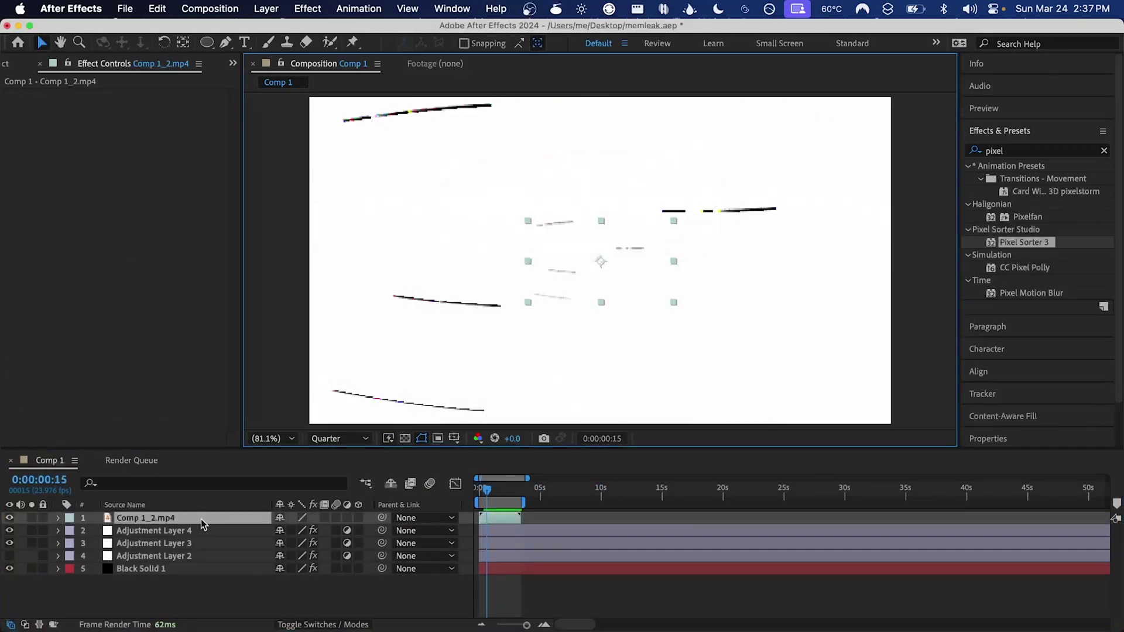
pyautogui.rightClick(214, 518)
pyautogui.moveTo(363, 262)
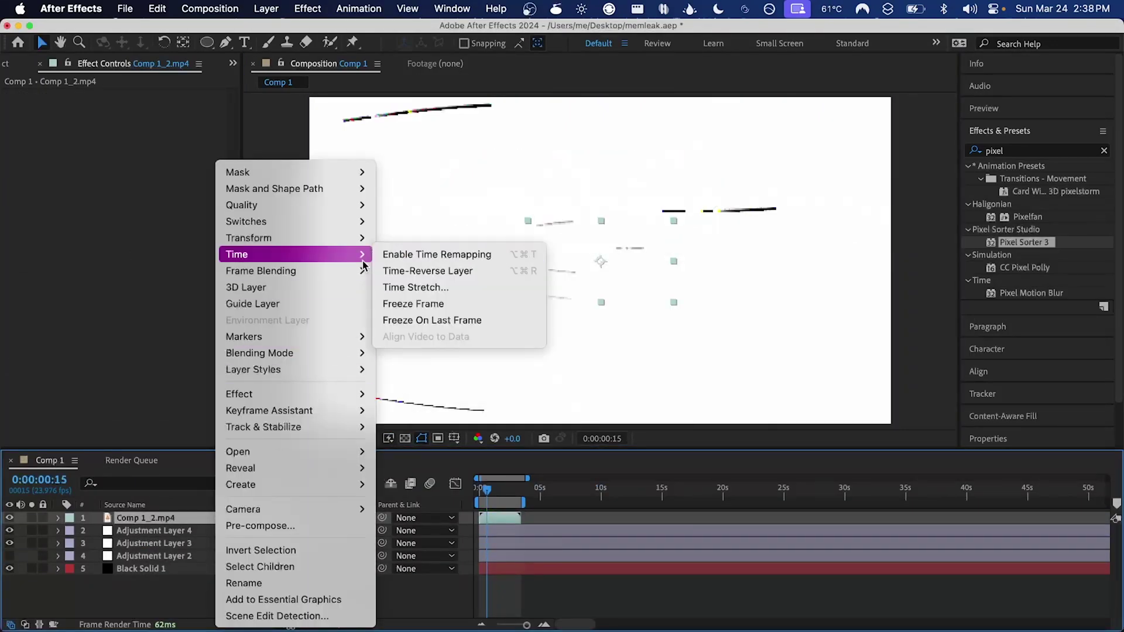
pyautogui.moveTo(363, 237)
pyautogui.click(451, 461)
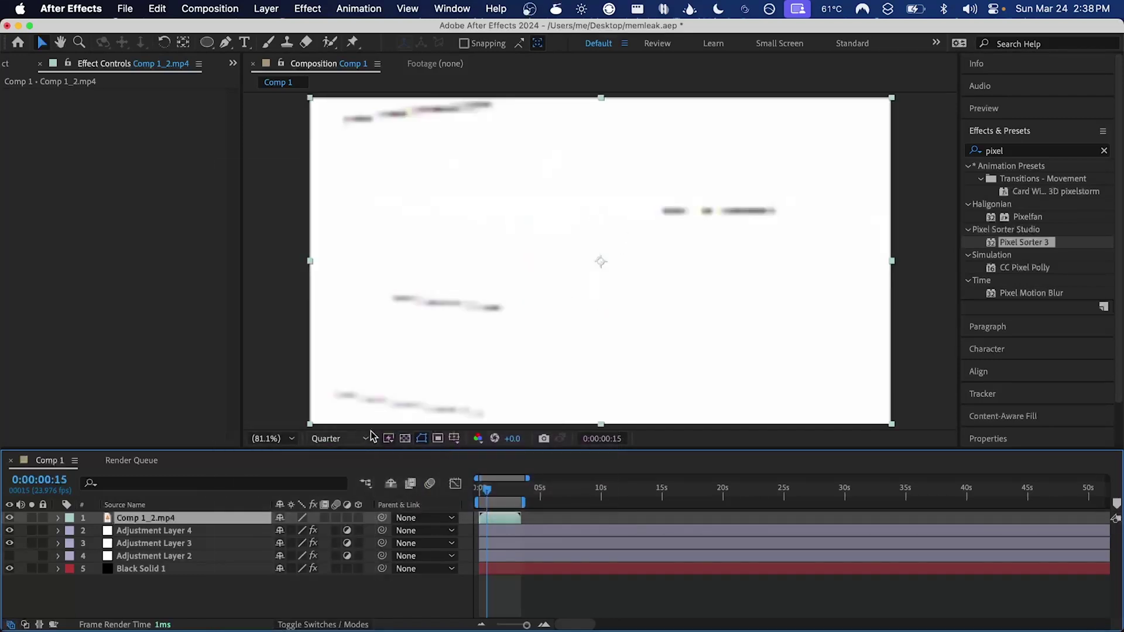
pyautogui.click(302, 518)
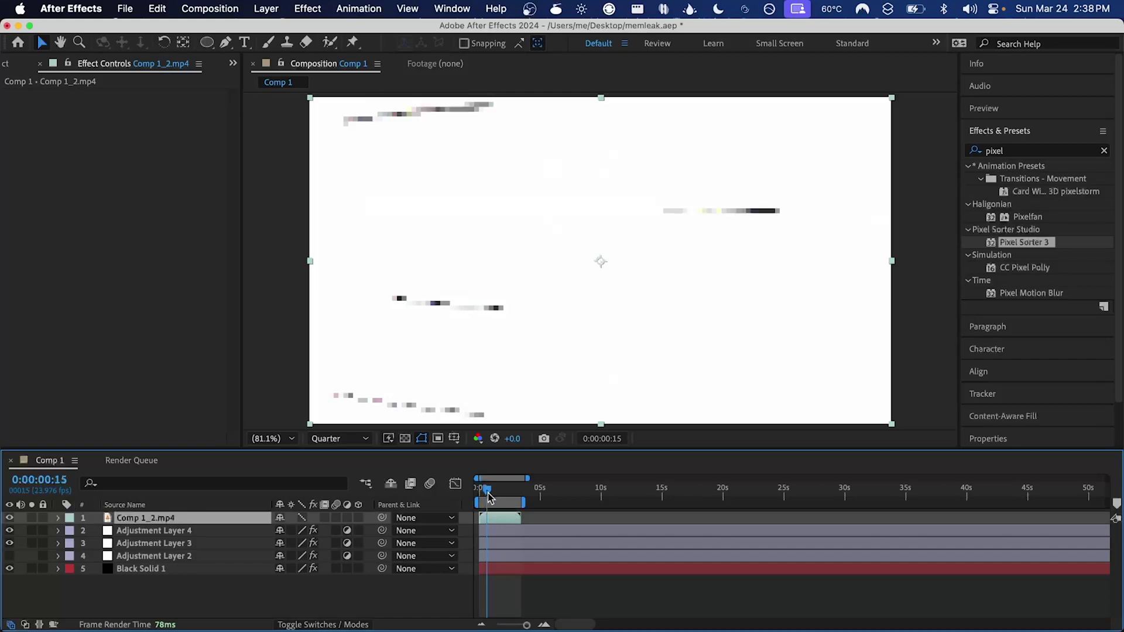
pyautogui.press('space')
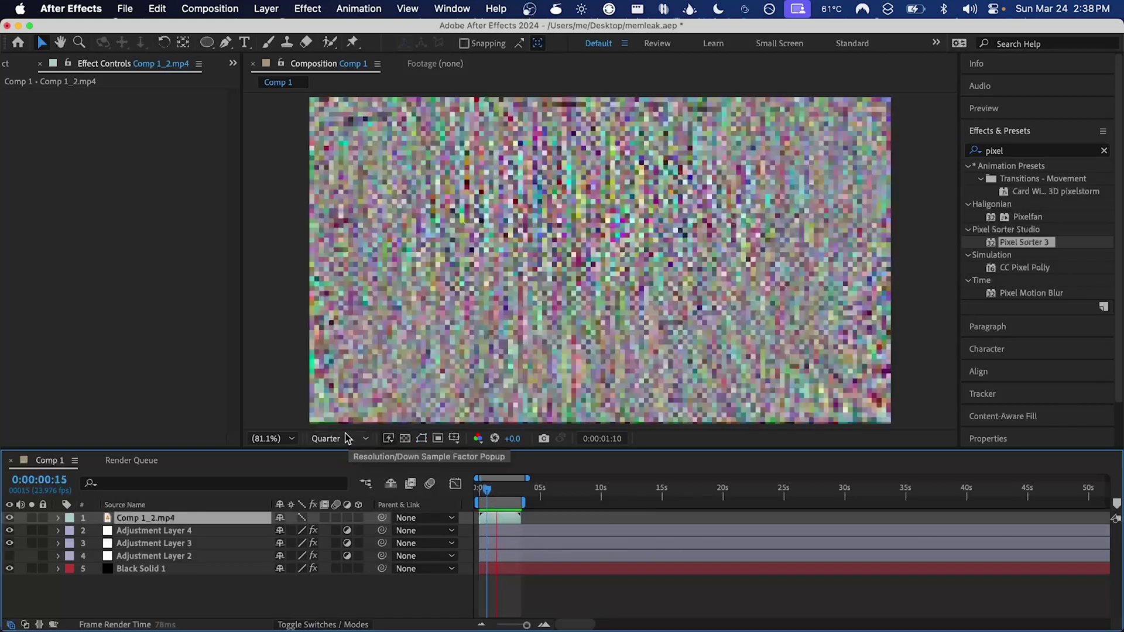
# Switch the viewer resolution from Quarter to Full and move the current time to 0:00:00:16
pyautogui.click(347, 440)
pyautogui.click(342, 472)
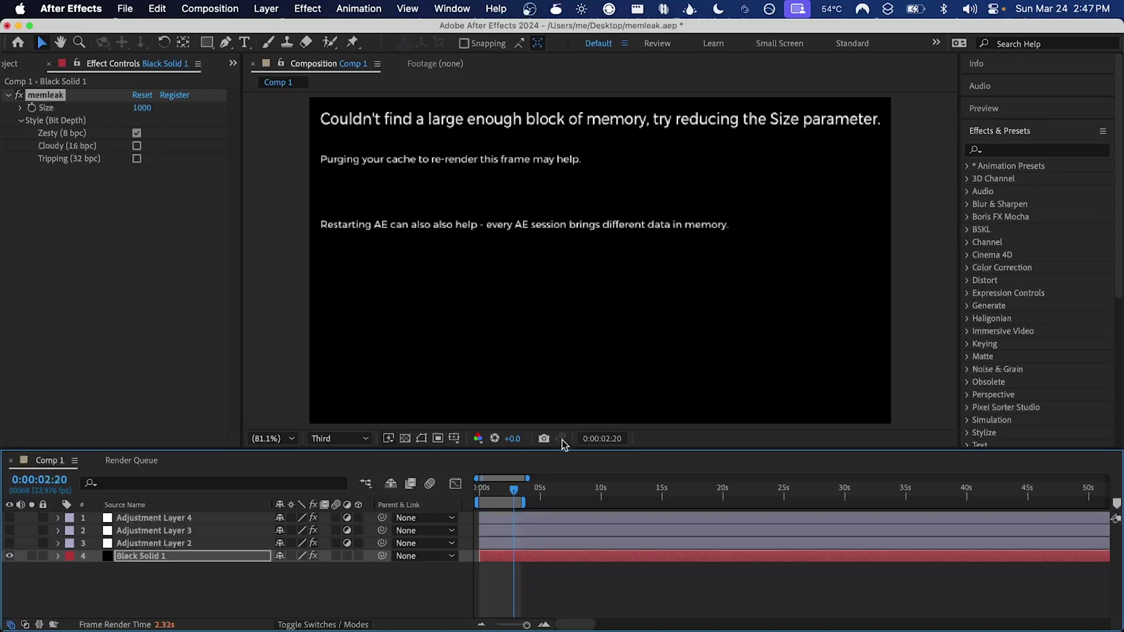
pyautogui.click(489, 496)
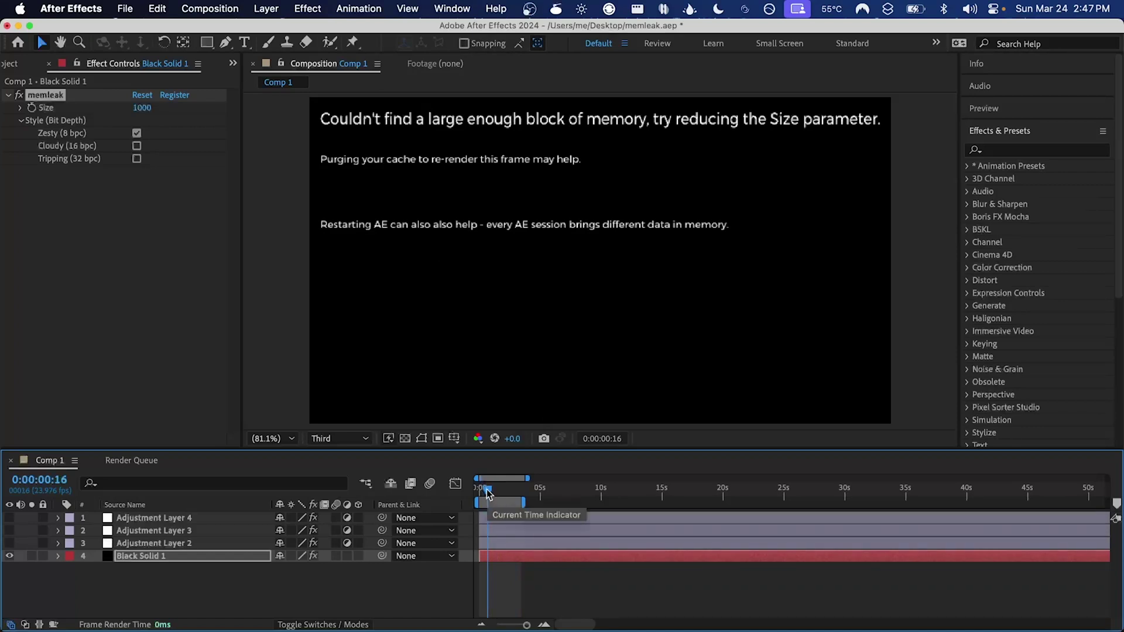
# Check the Edit menu for Purge, then lower memleak Size from 1000 through 767 and 599 to 516
pyautogui.click(156, 8)
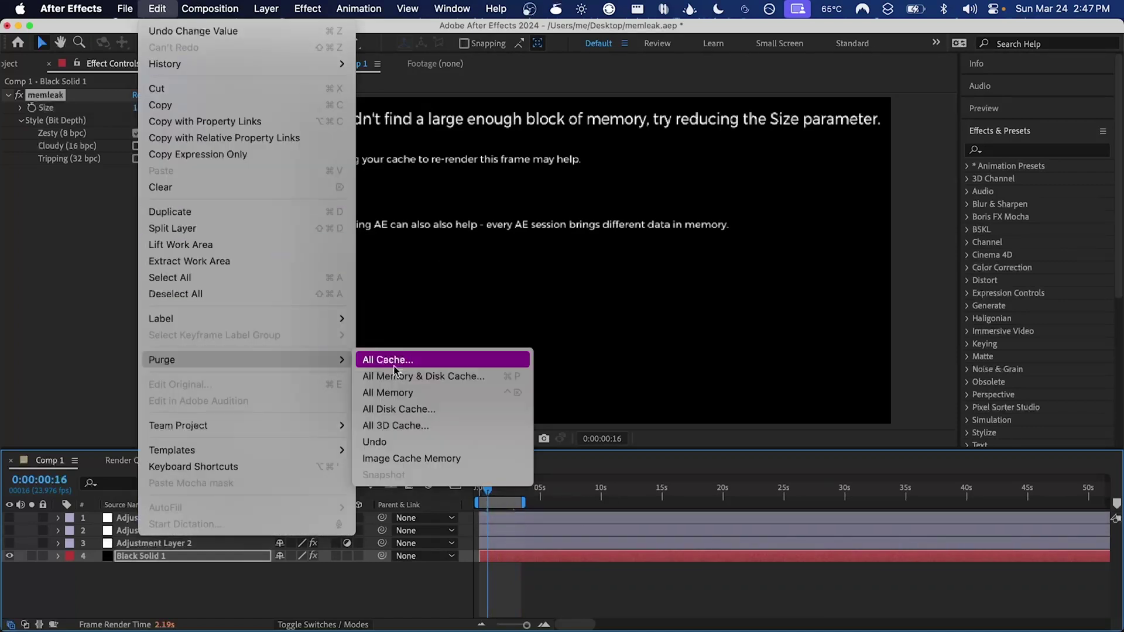
pyautogui.click(48, 268)
pyautogui.moveTo(149, 114); pyautogui.dragTo(41, 174)
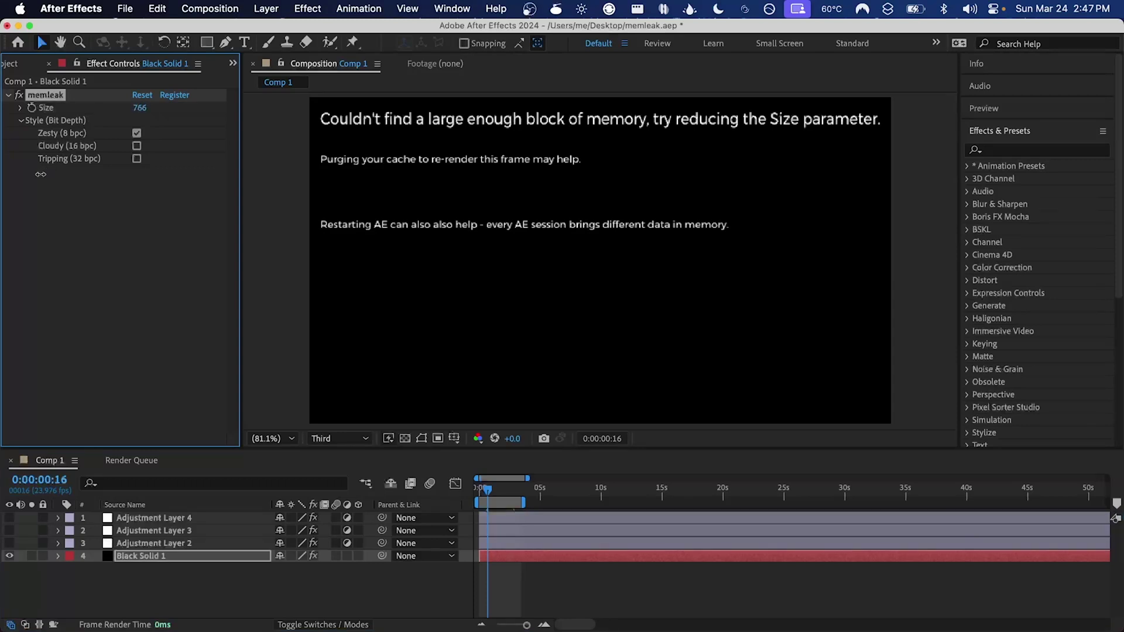
pyautogui.moveTo(135, 111); pyautogui.dragTo(61, 157)
pyautogui.moveTo(139, 108); pyautogui.dragTo(93, 186)
# At 0:00:01:23, fine-tune memleak Size between 441 and 584, ending at 479
pyautogui.moveTo(498, 490); pyautogui.dragTo(504, 490)
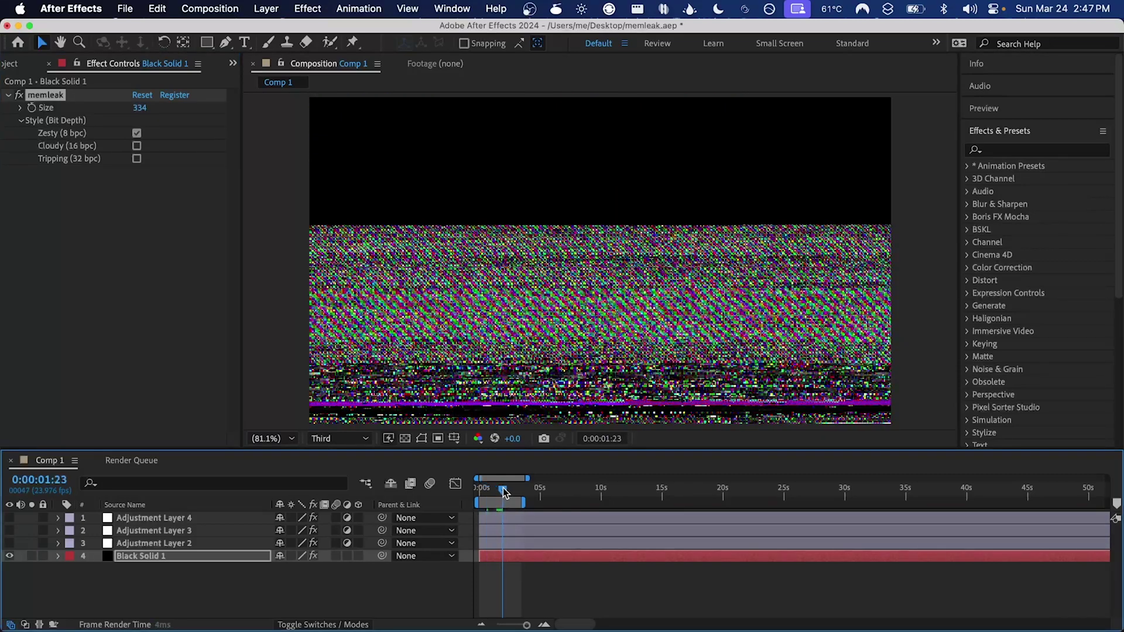
pyautogui.moveTo(139, 108); pyautogui.dragTo(246, 114)
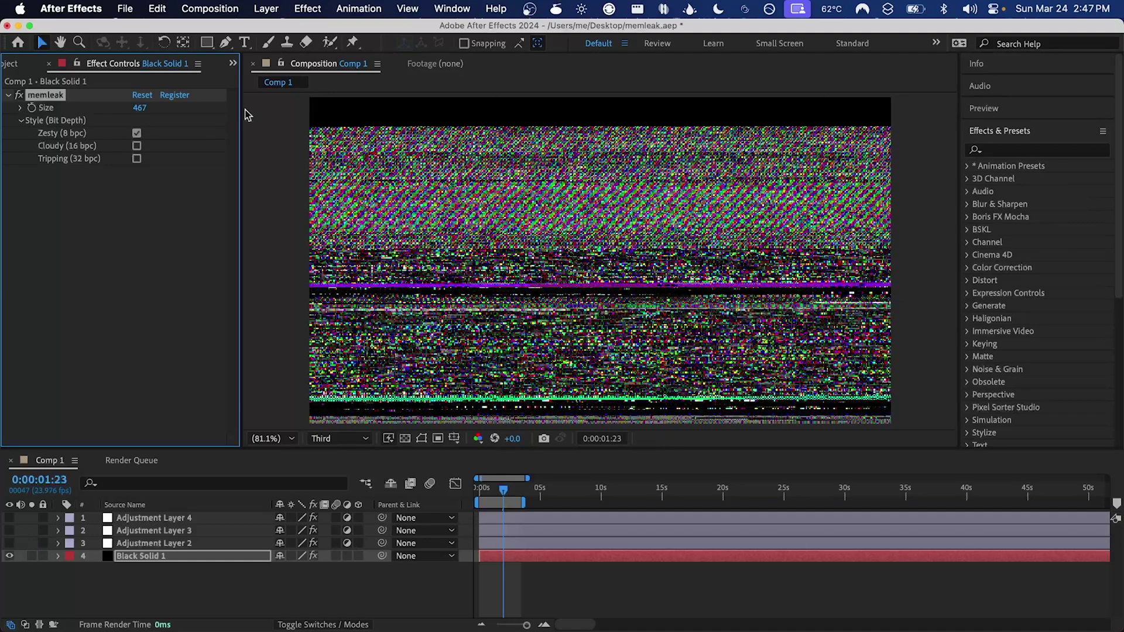
pyautogui.moveTo(140, 108); pyautogui.dragTo(221, 110)
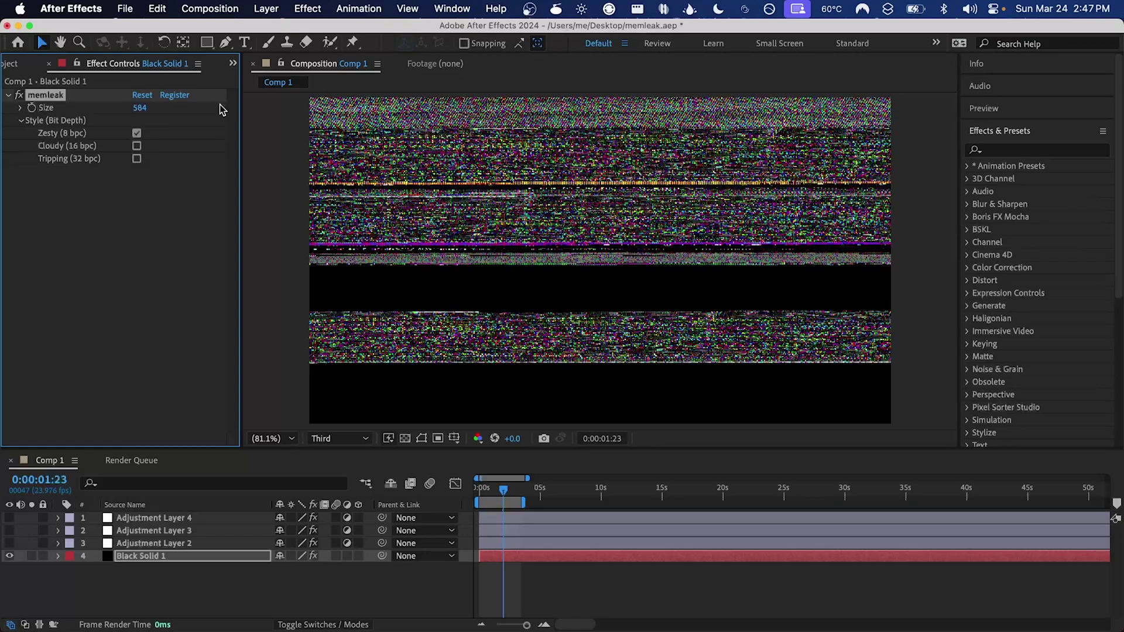
pyautogui.moveTo(141, 108); pyautogui.dragTo(220, 106)
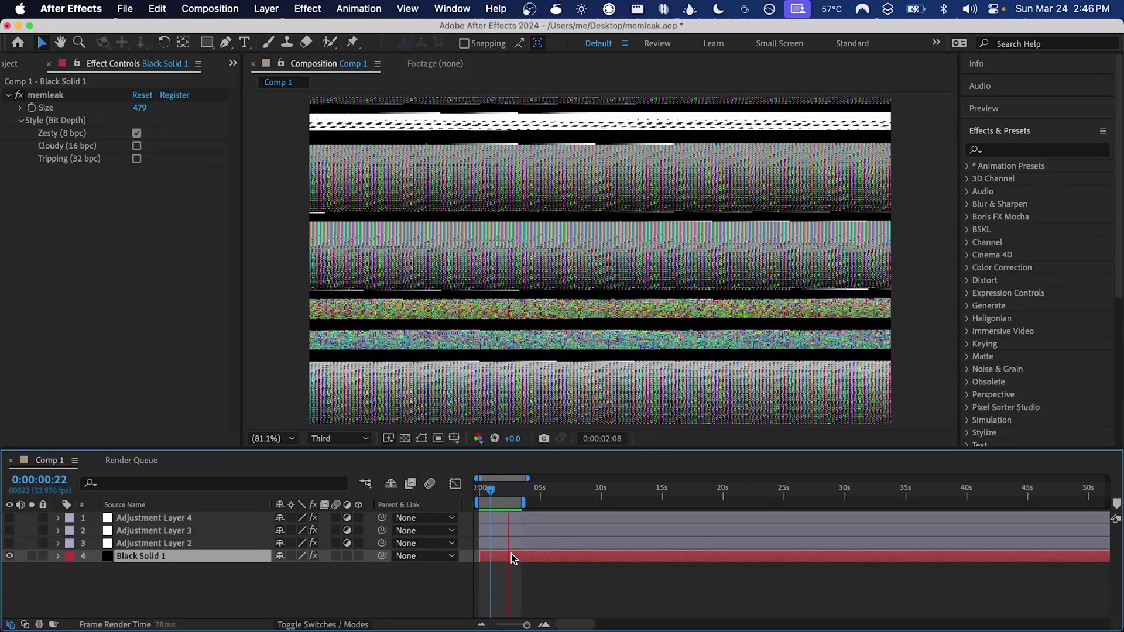